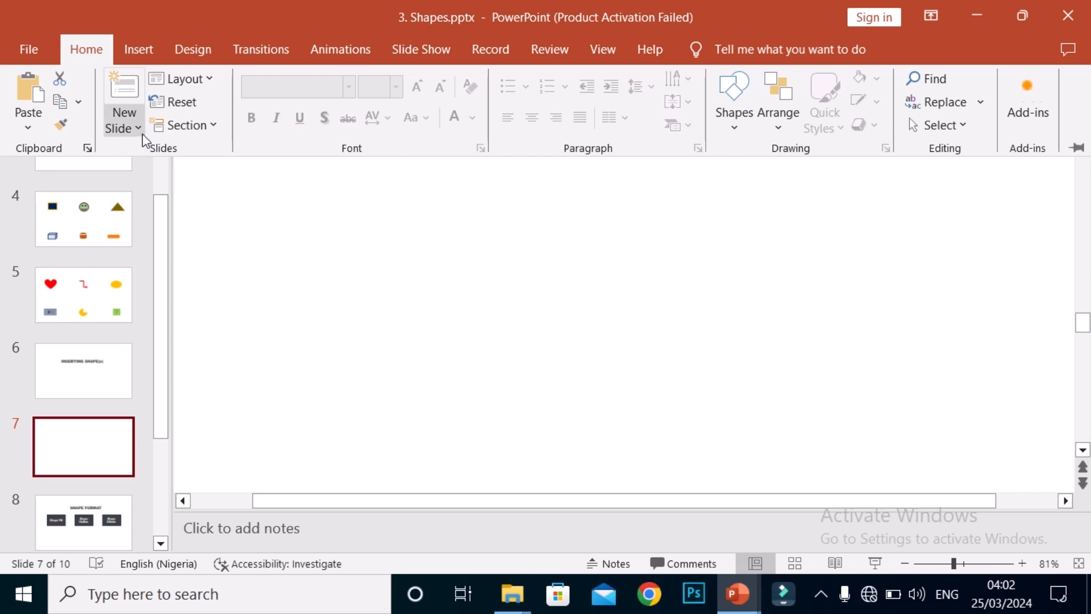
Step: Add a new slide with the Title Slide layout after slide 7
click(145, 131)
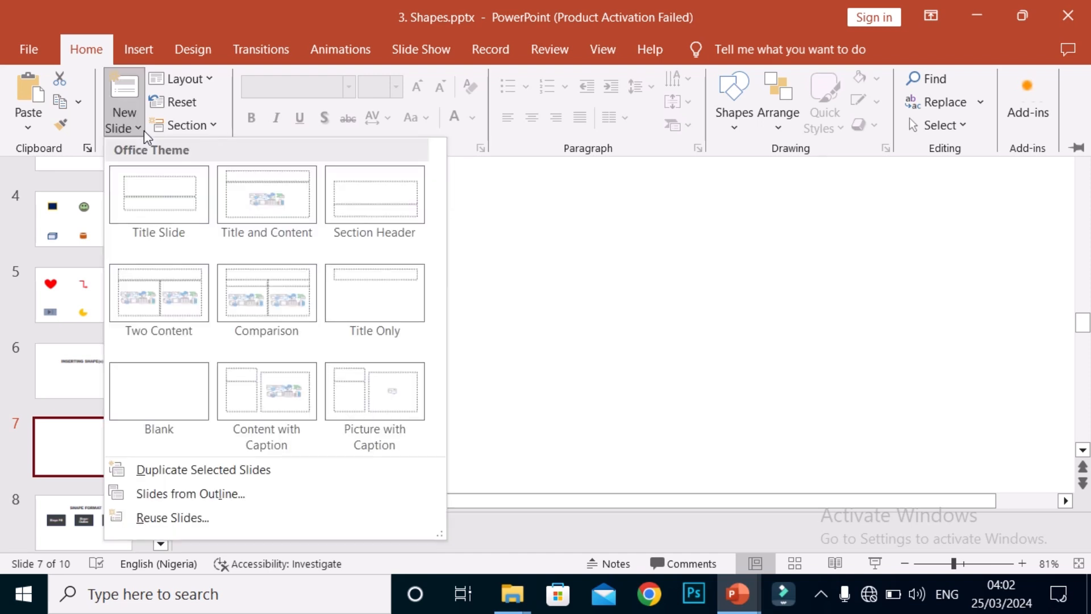
click(179, 211)
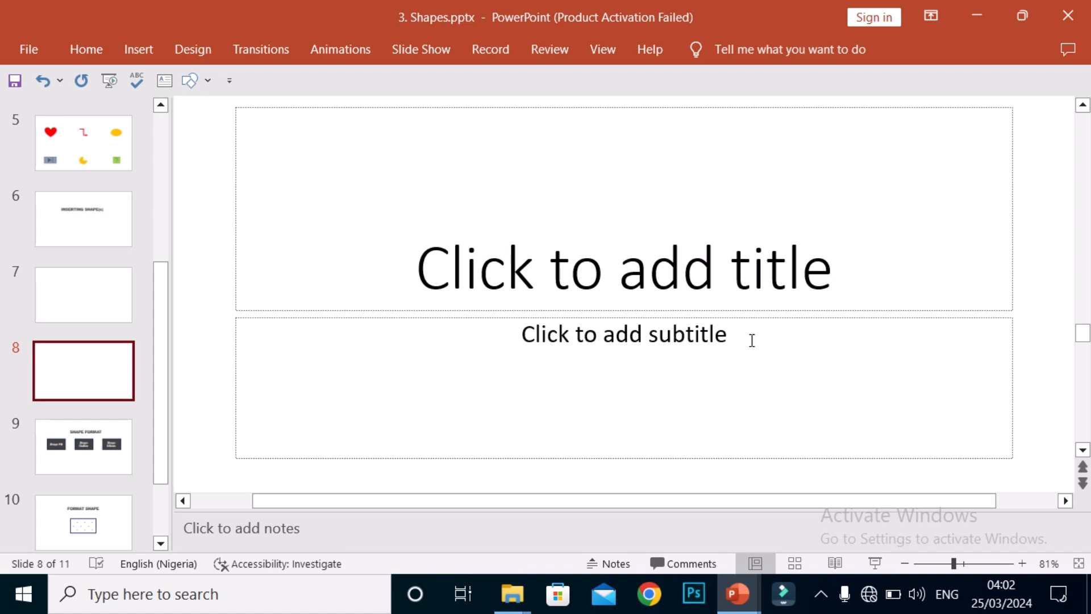
Step: Examine the title and subtitle placeholders on the new slide by activating each one without entering text
click(630, 277)
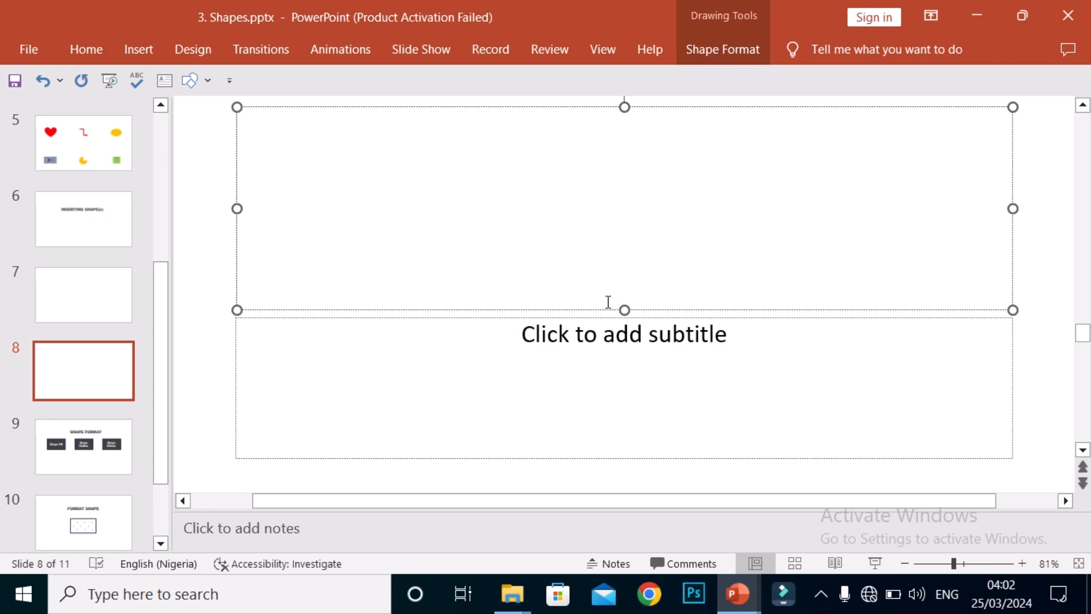
click(592, 329)
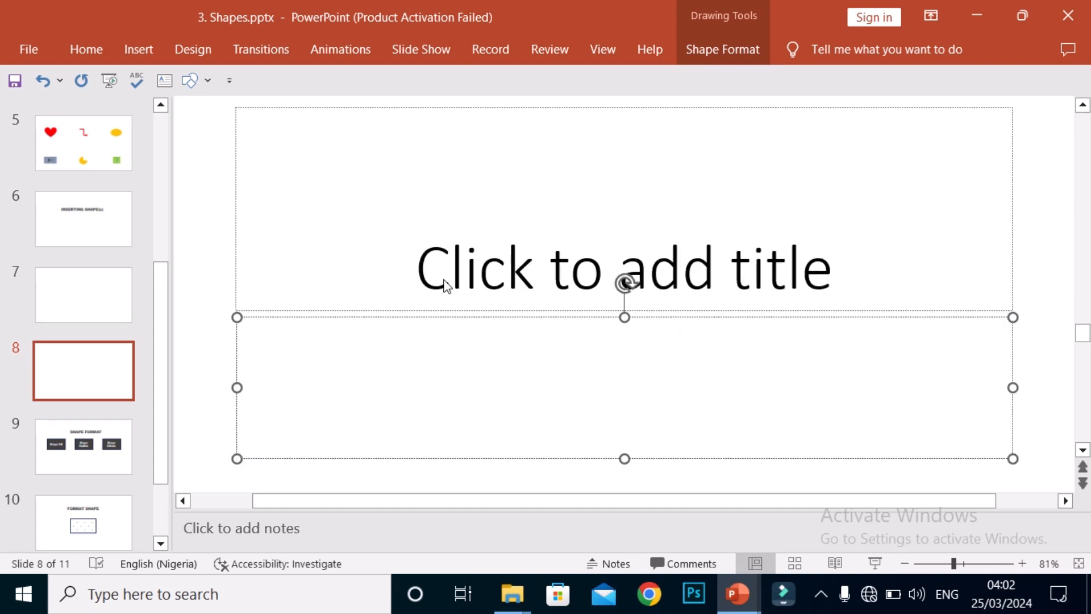
click(218, 232)
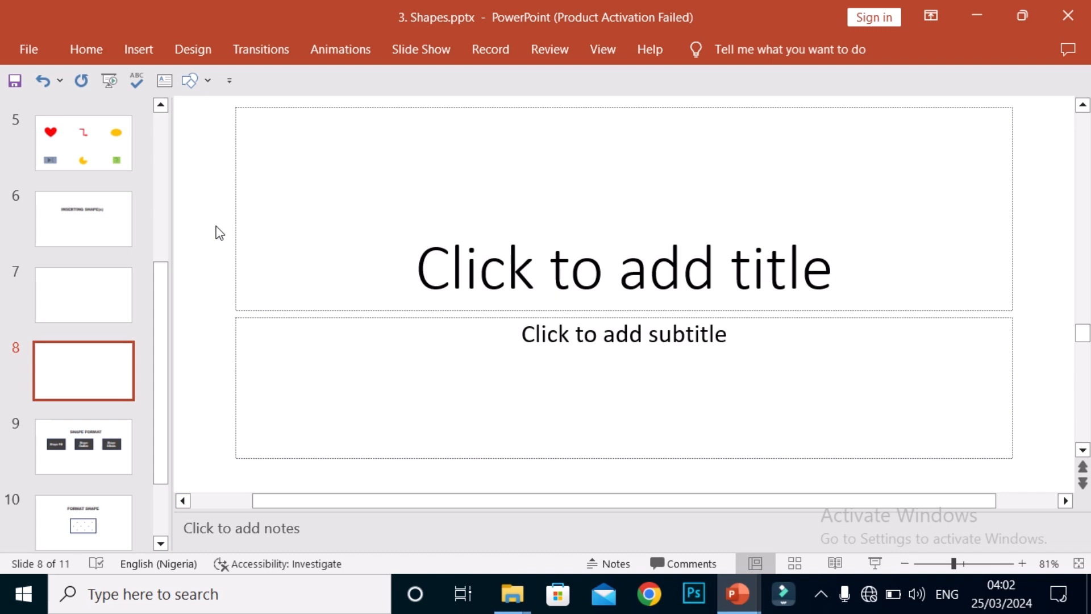
click(582, 278)
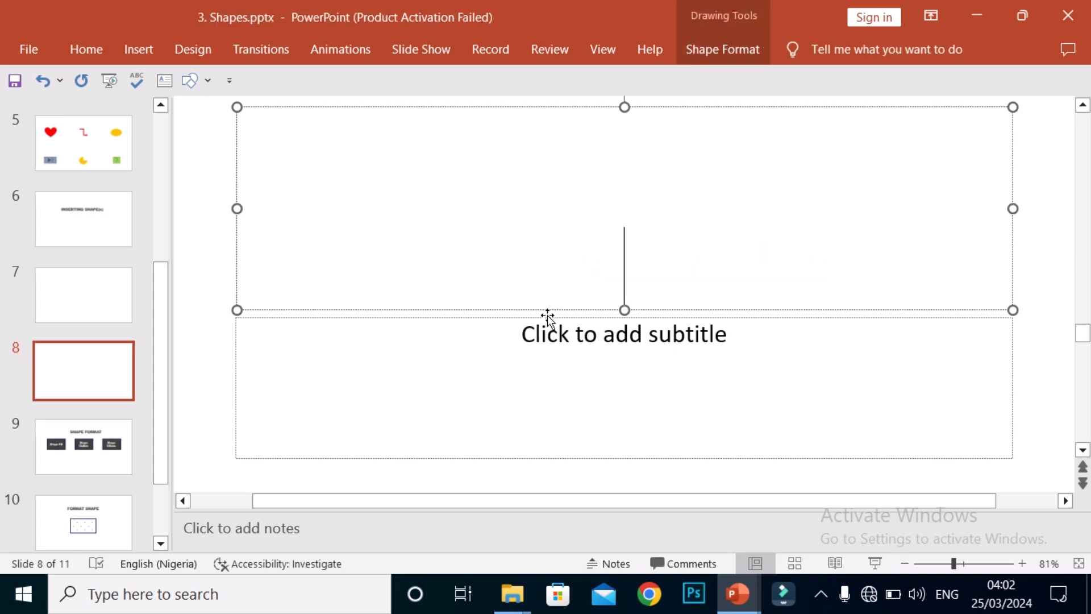
click(215, 259)
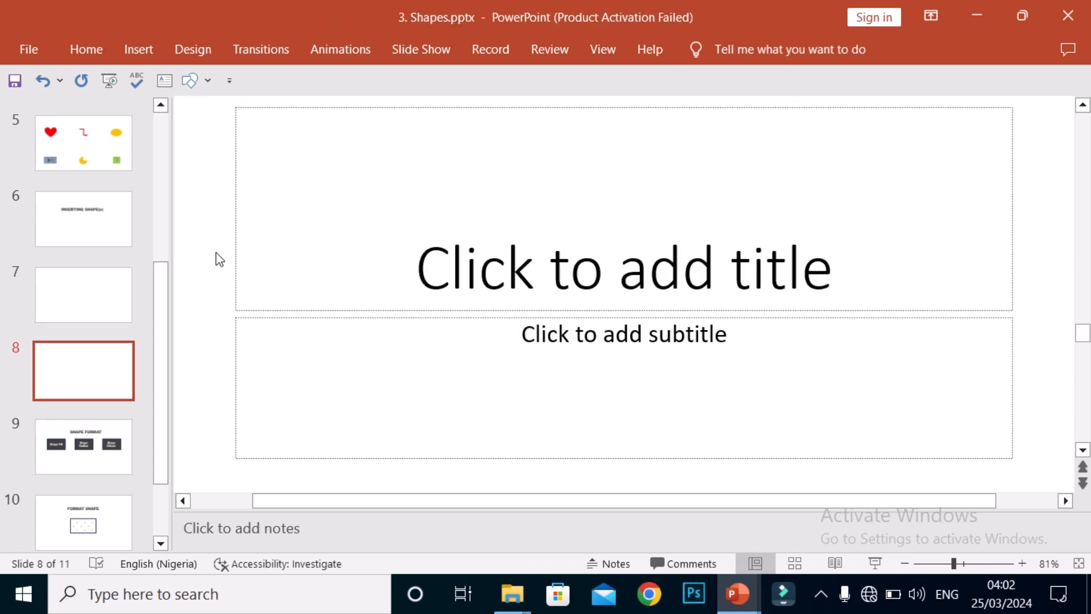
click(533, 288)
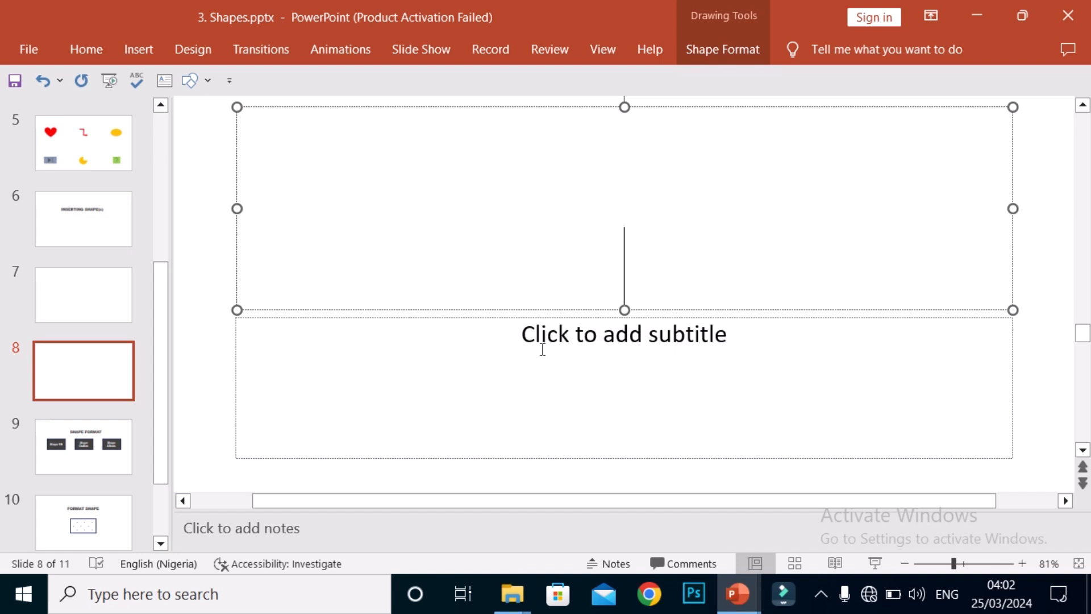
click(574, 346)
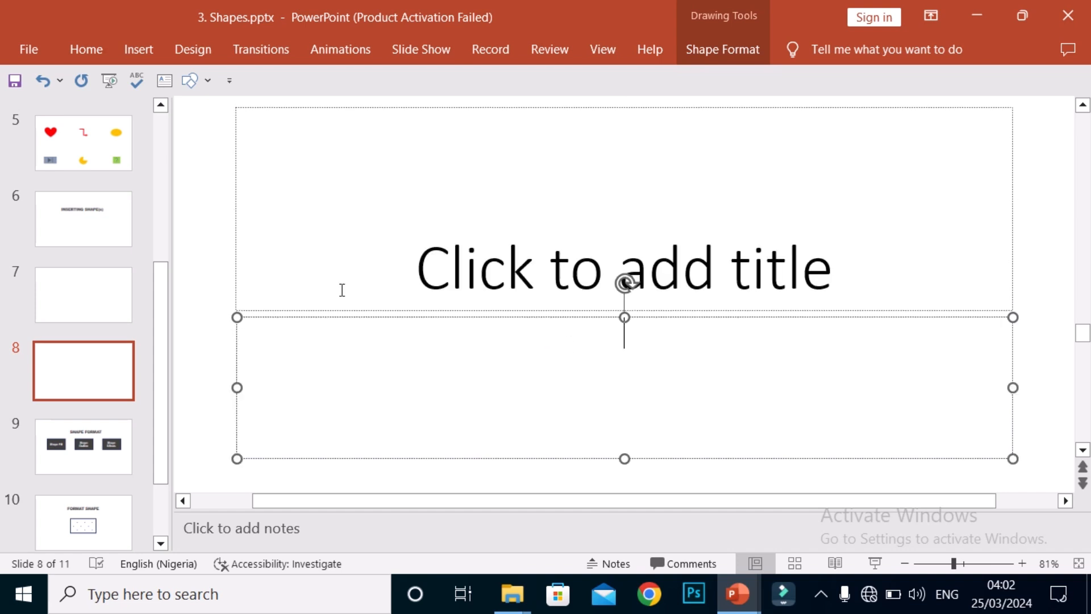
click(205, 242)
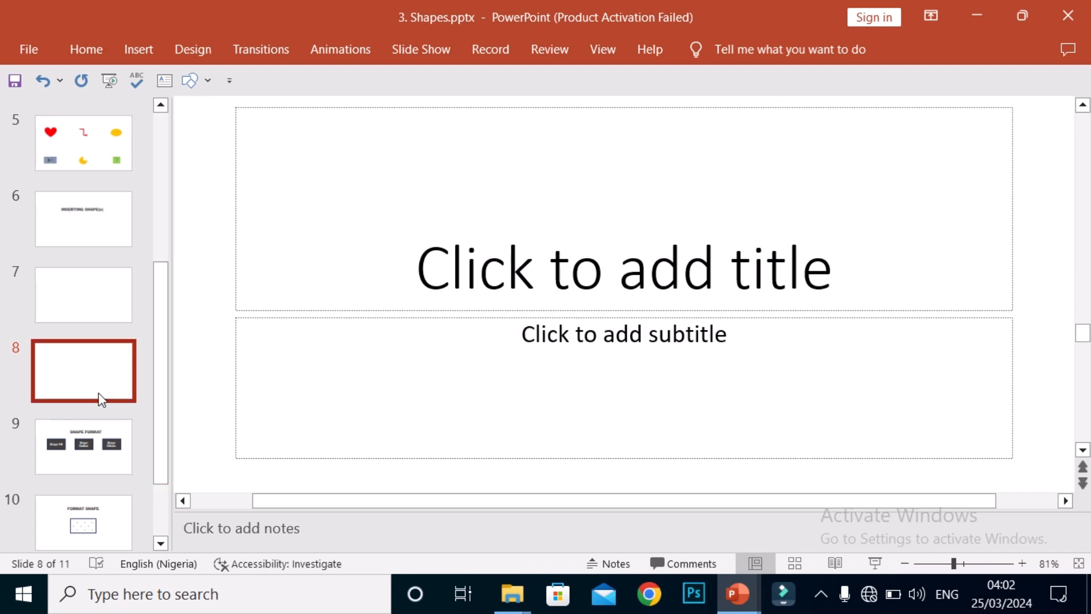
Step: Add a new slide with the Blank layout after slide 8
click(84, 49)
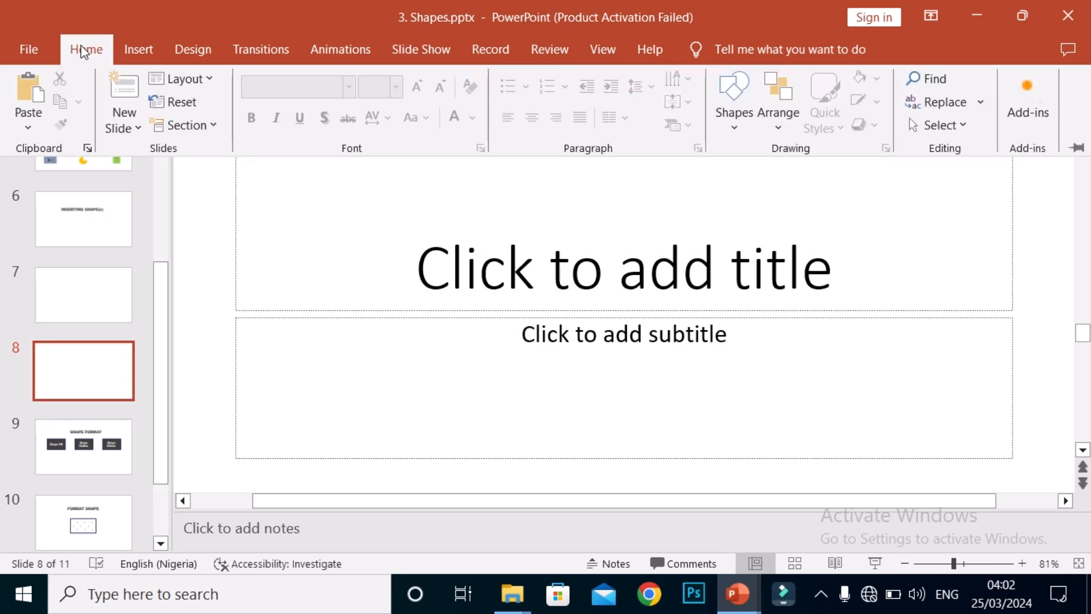
click(139, 128)
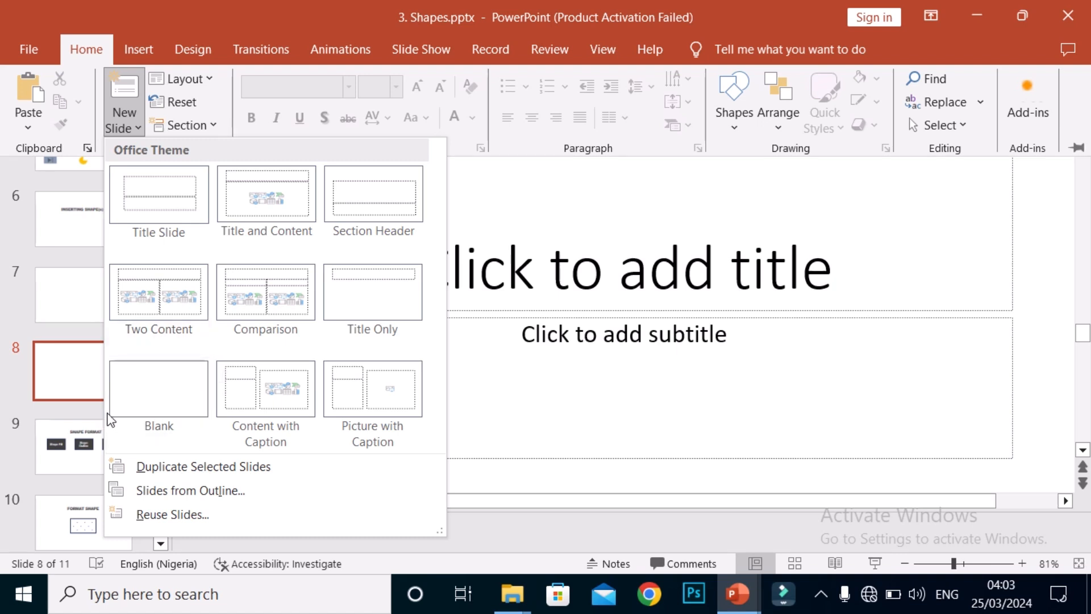
click(168, 401)
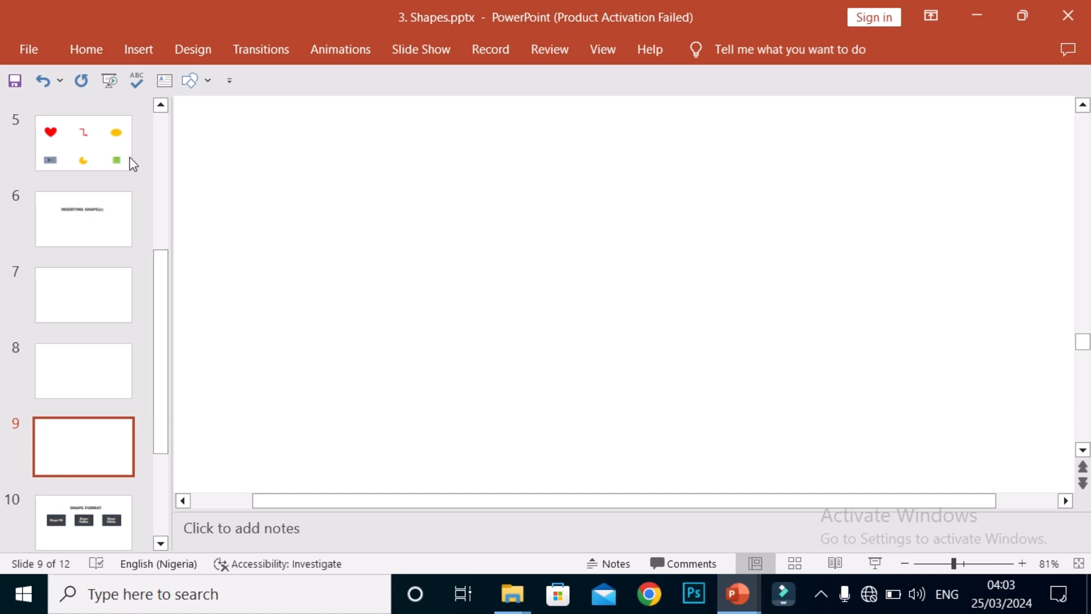
Step: Add another slide after slide 9, reusing its Blank layout without choosing one from the layout gallery
click(93, 62)
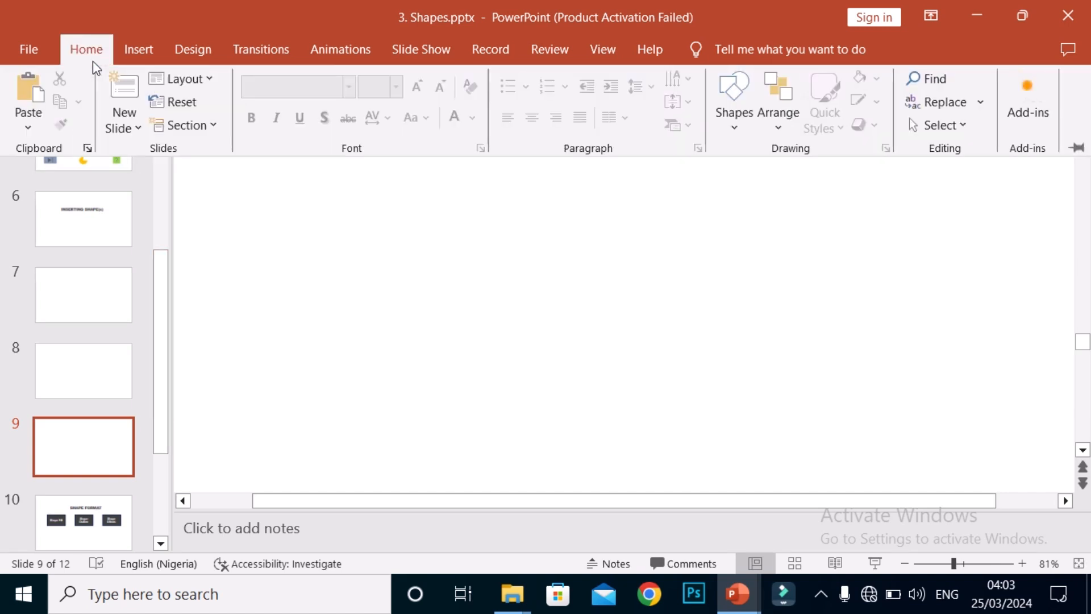
click(136, 127)
click(136, 126)
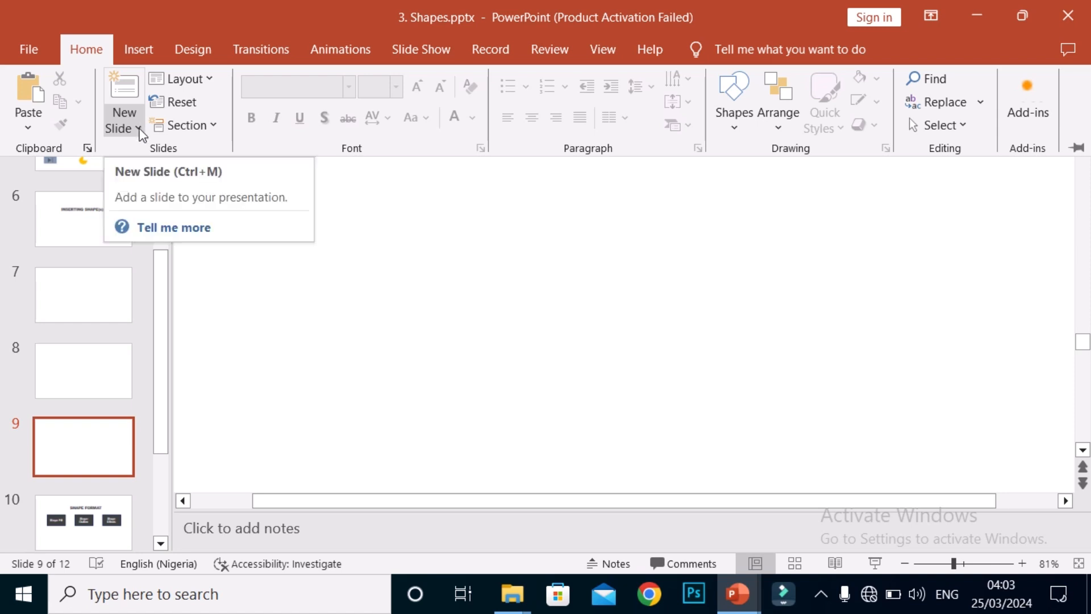
click(139, 129)
click(140, 131)
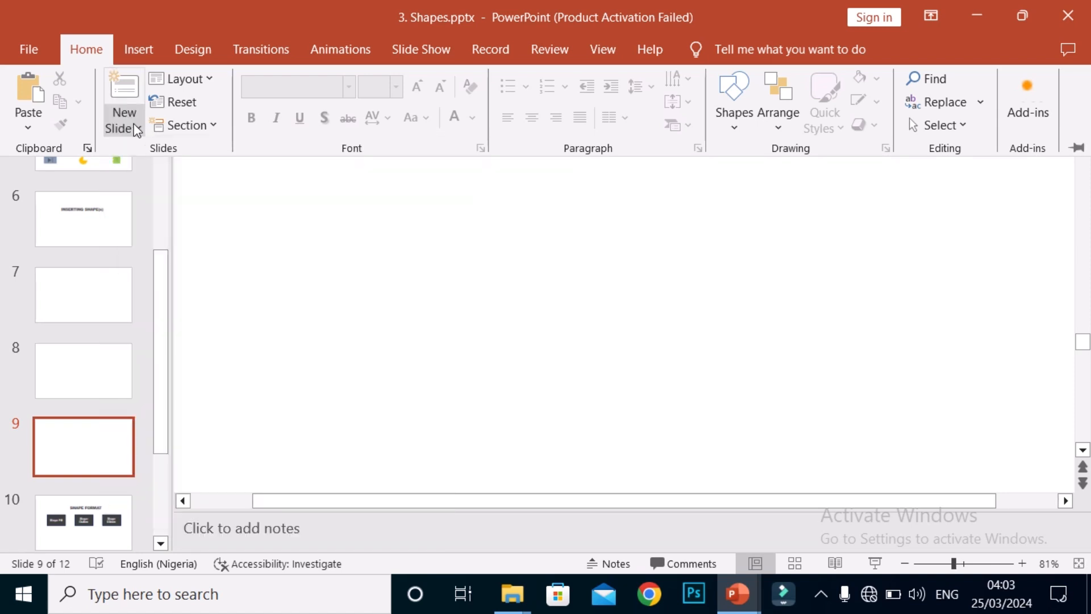
click(137, 130)
click(136, 125)
click(138, 126)
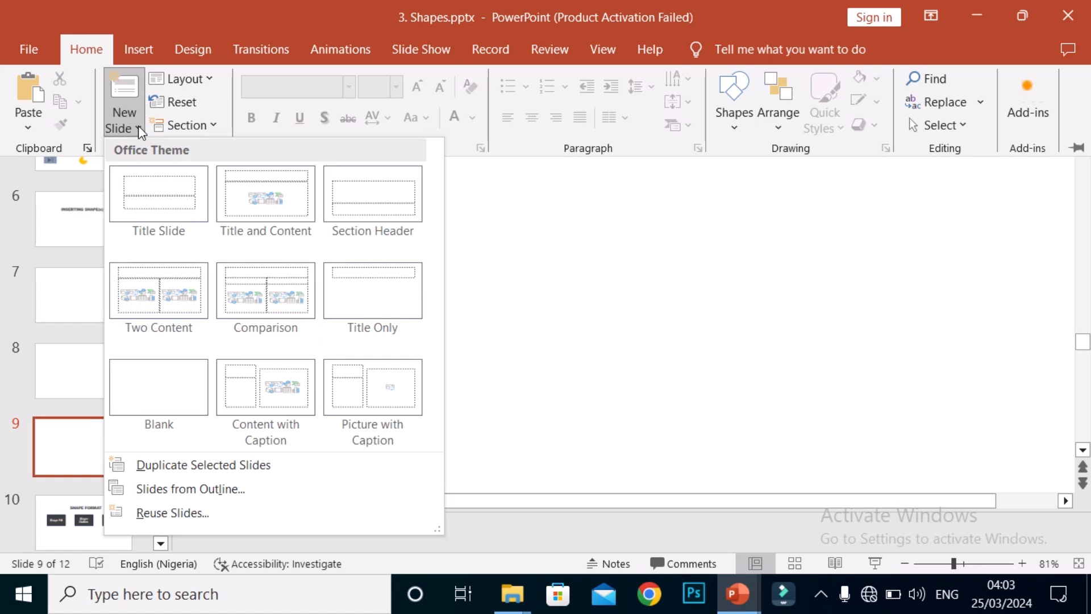
click(138, 127)
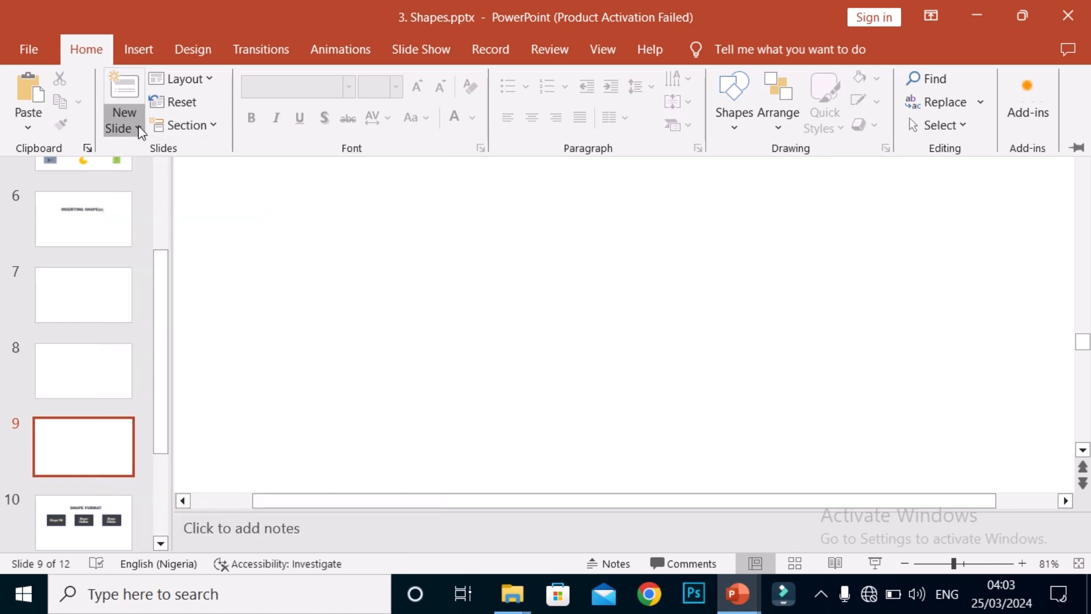
click(130, 90)
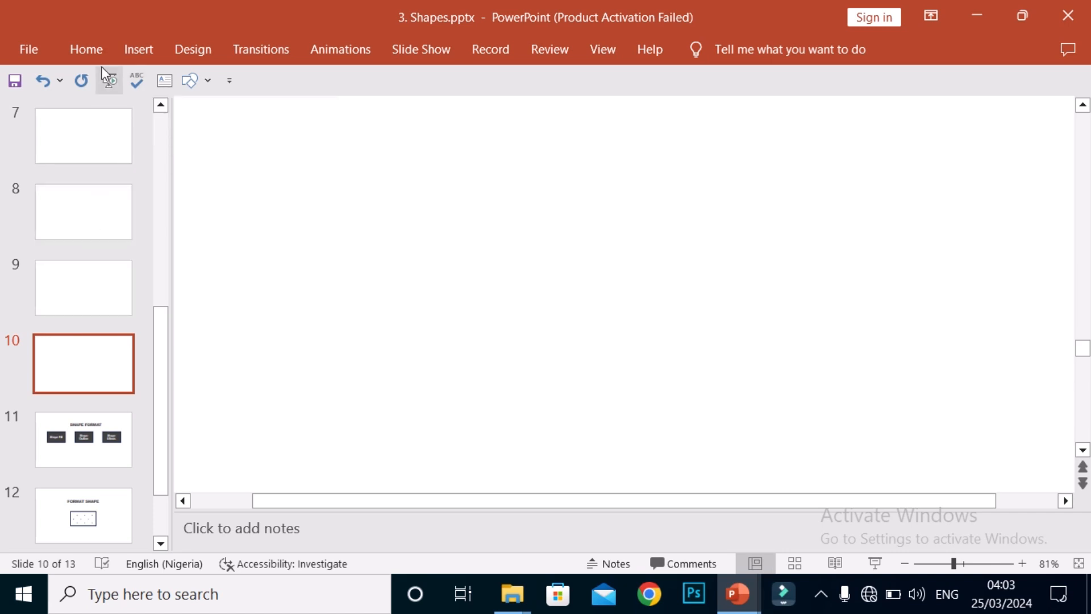
Step: Change the layout of slide 10 to Title and Content
click(93, 51)
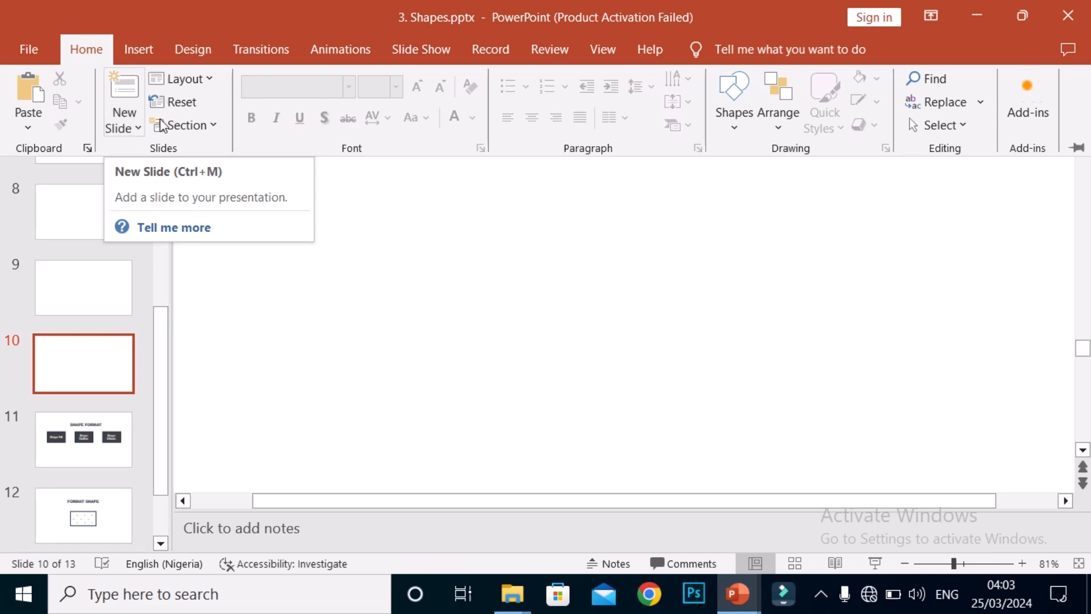
click(209, 81)
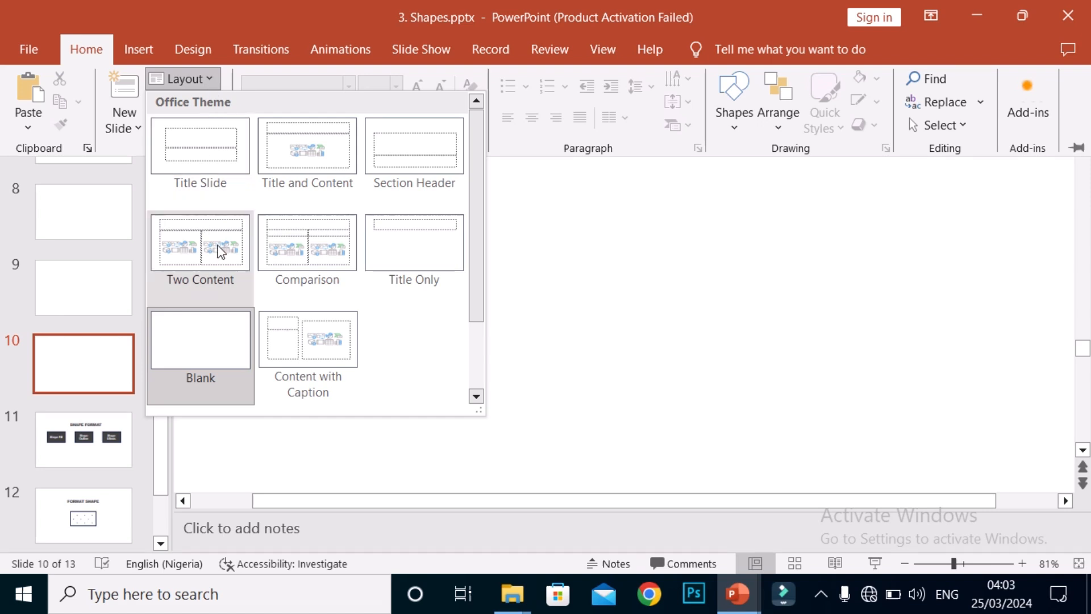
click(316, 181)
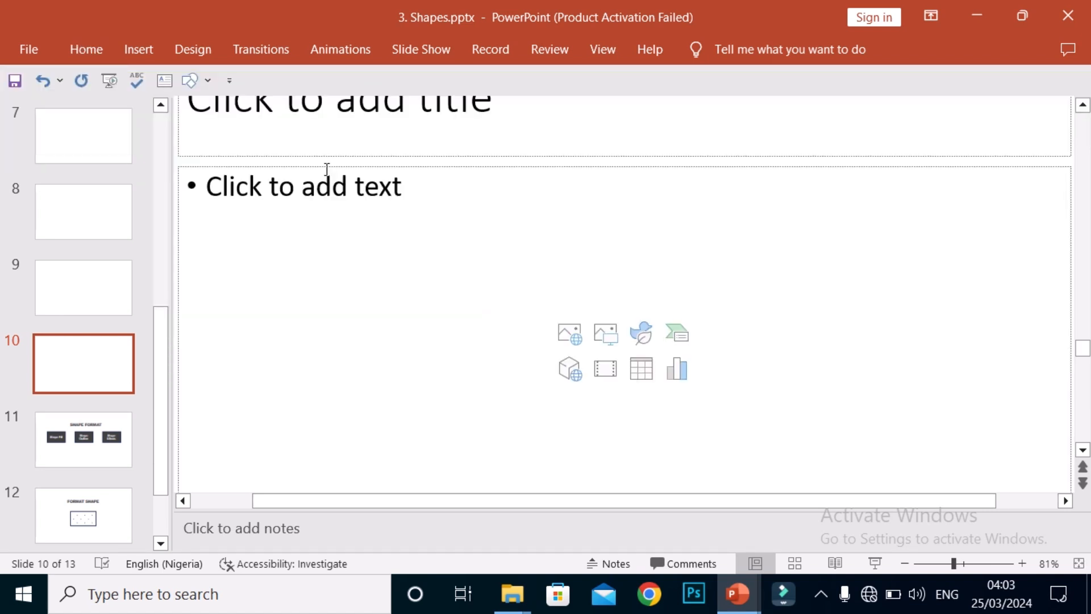
Step: Change the layout of slide 10 to Comparison
click(93, 49)
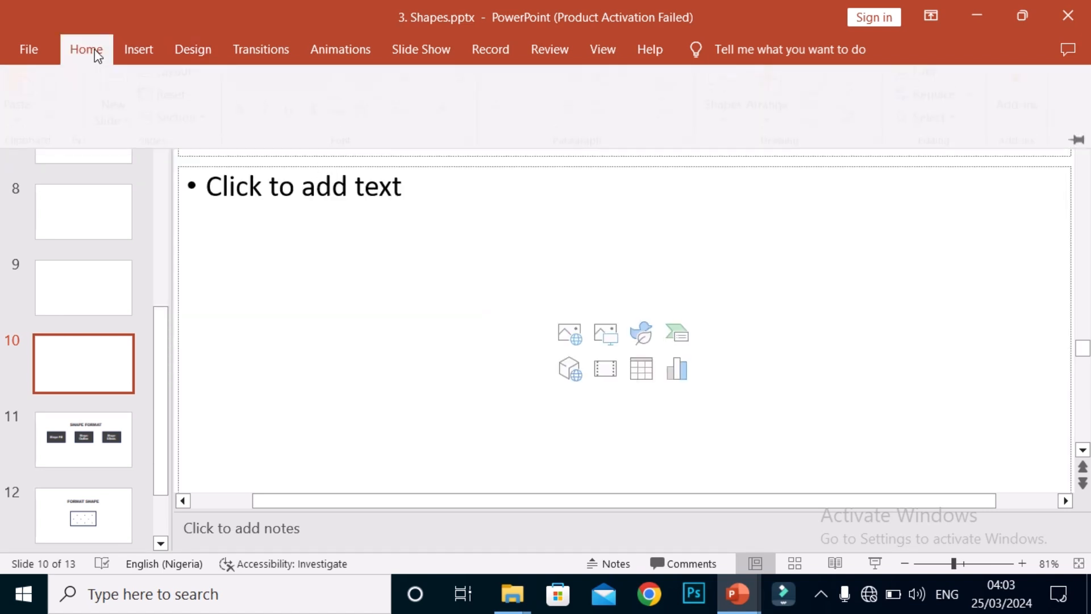
click(207, 83)
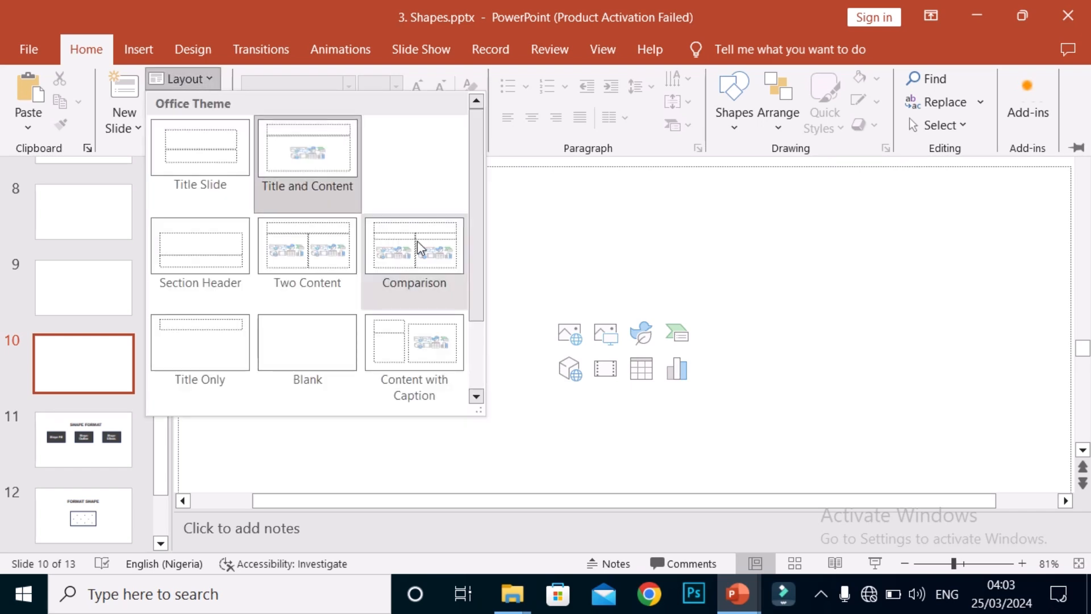
click(404, 251)
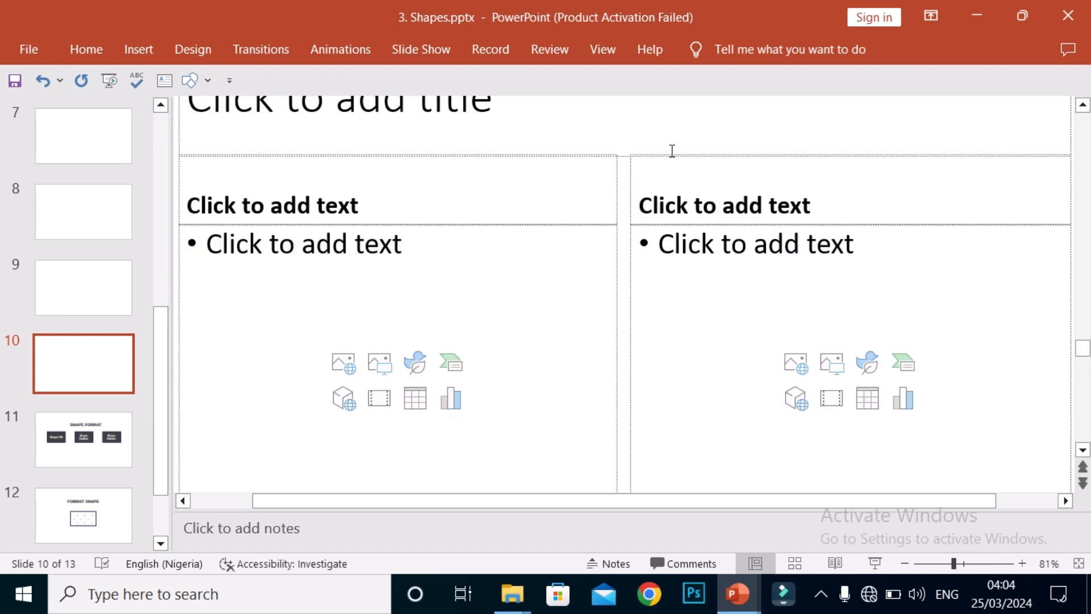
Step: Set the layout of slide 10 back to Blank
click(104, 57)
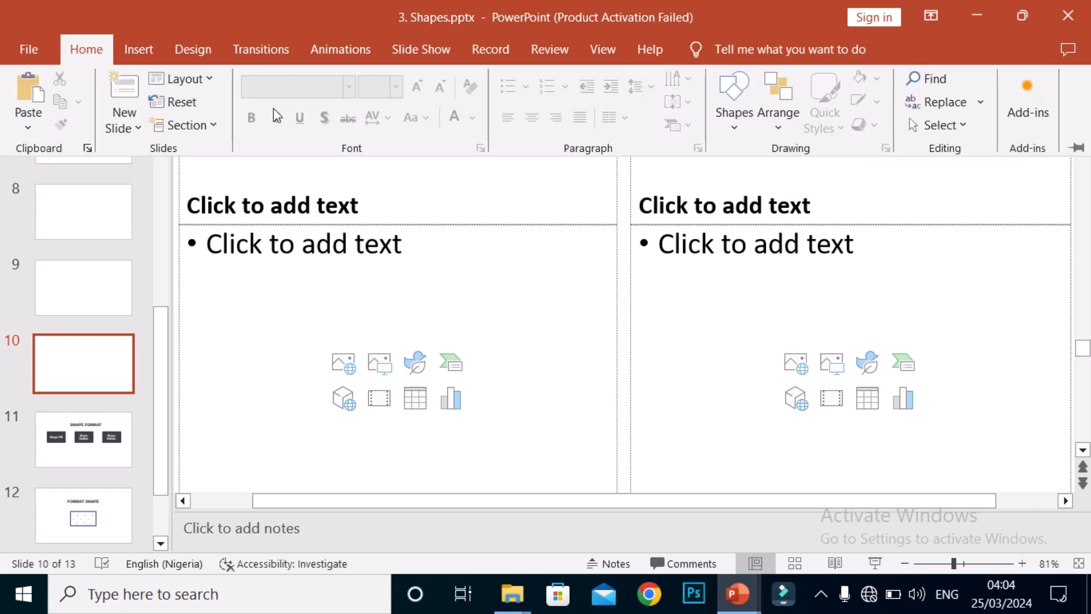
click(210, 83)
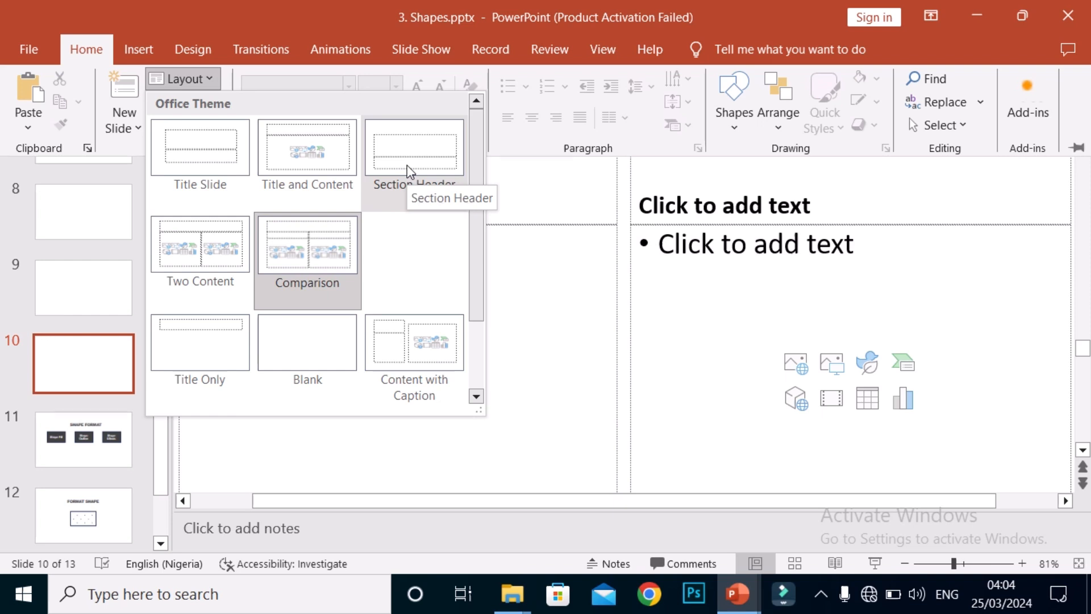
click(335, 354)
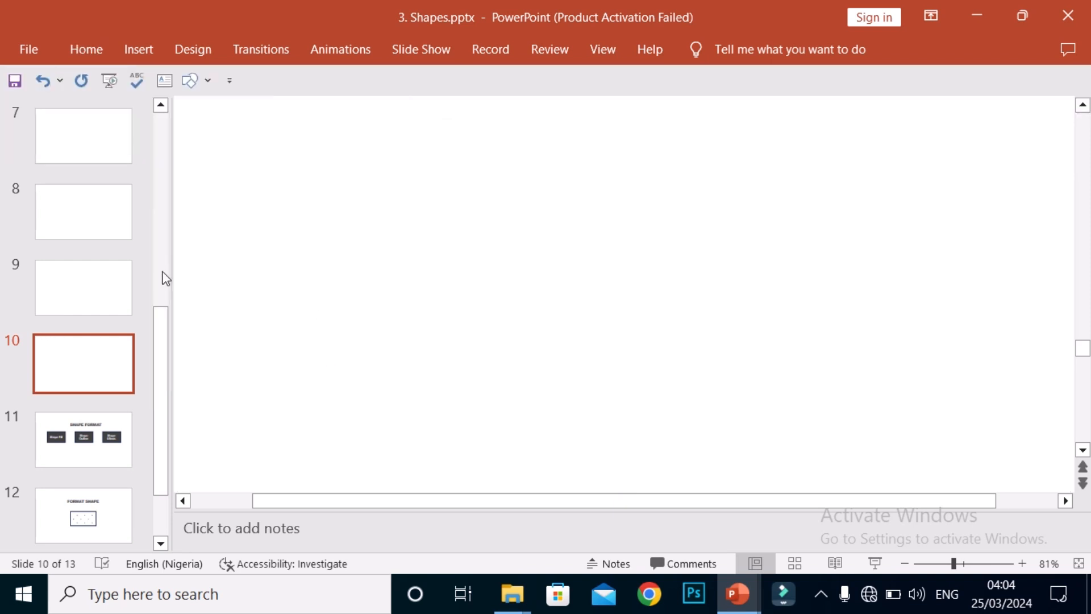
click(149, 64)
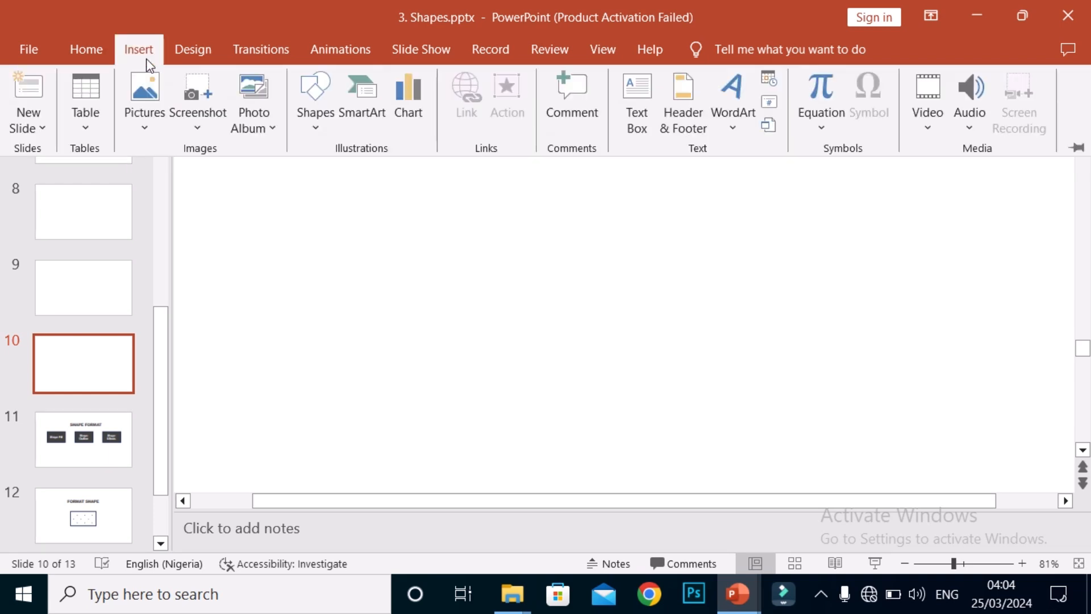
click(143, 52)
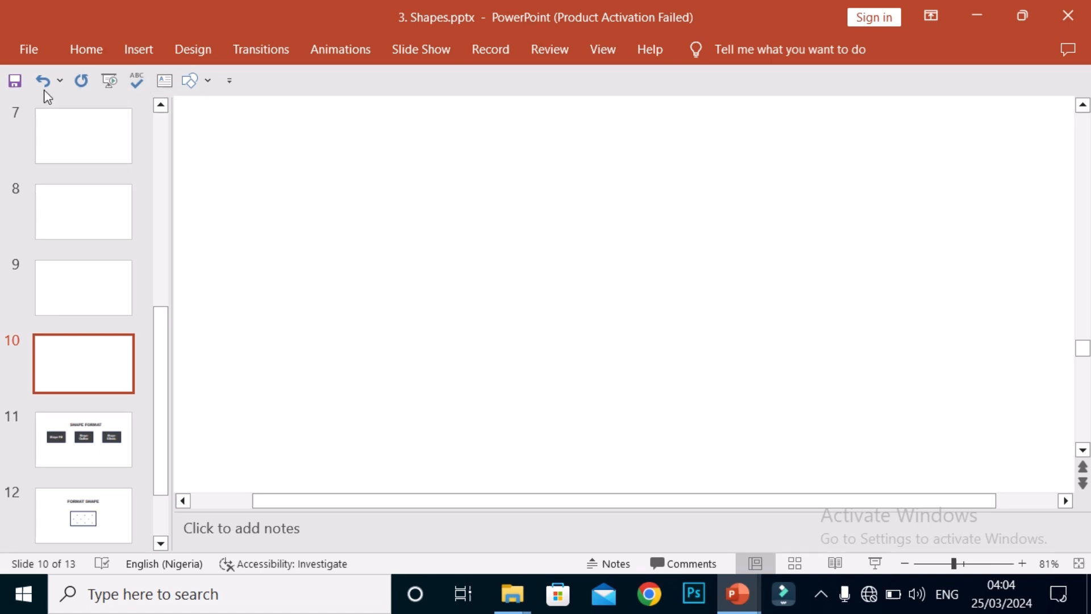
Step: Move the Quick Access Toolbar so that it shows above the ribbon
click(230, 82)
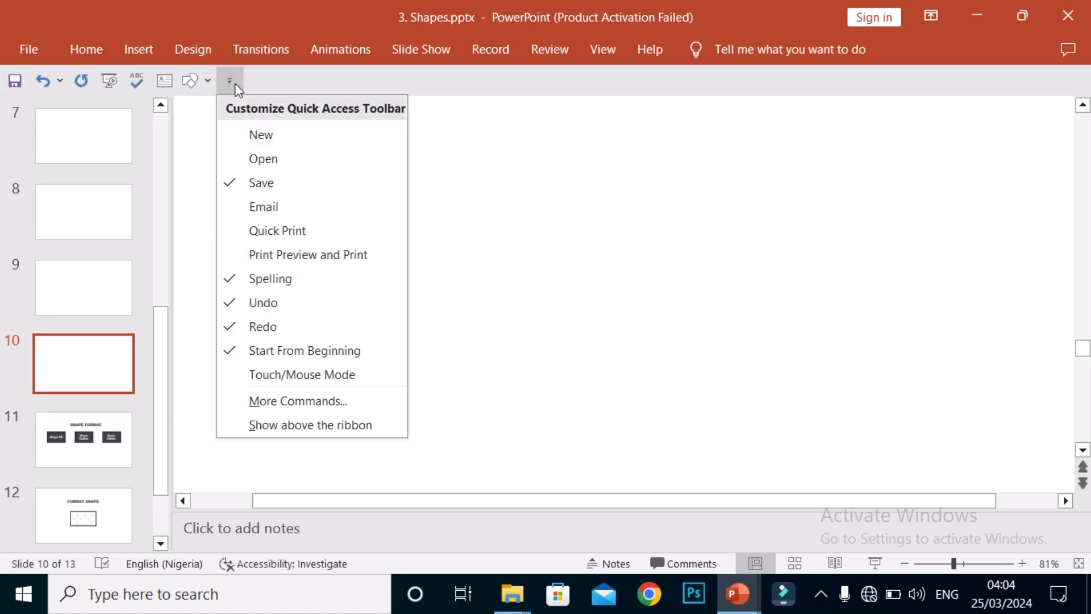
click(279, 84)
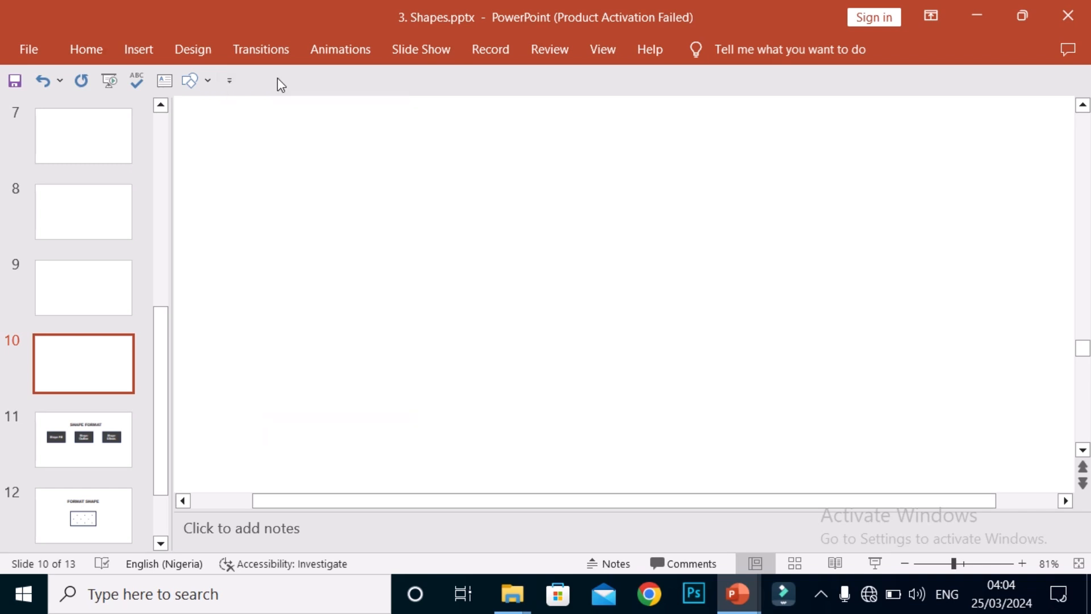
click(237, 88)
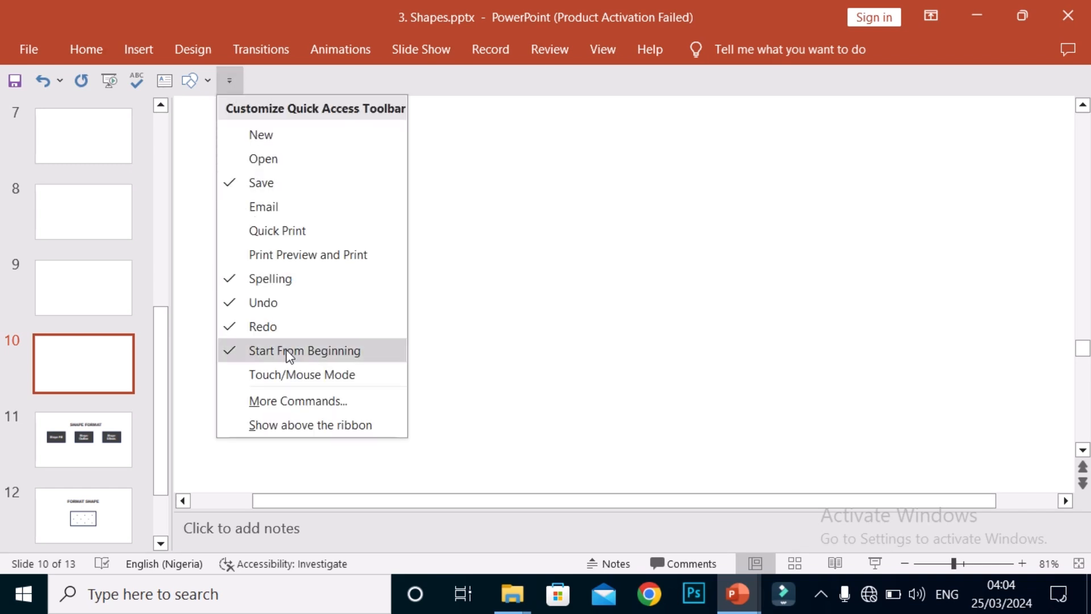
click(315, 426)
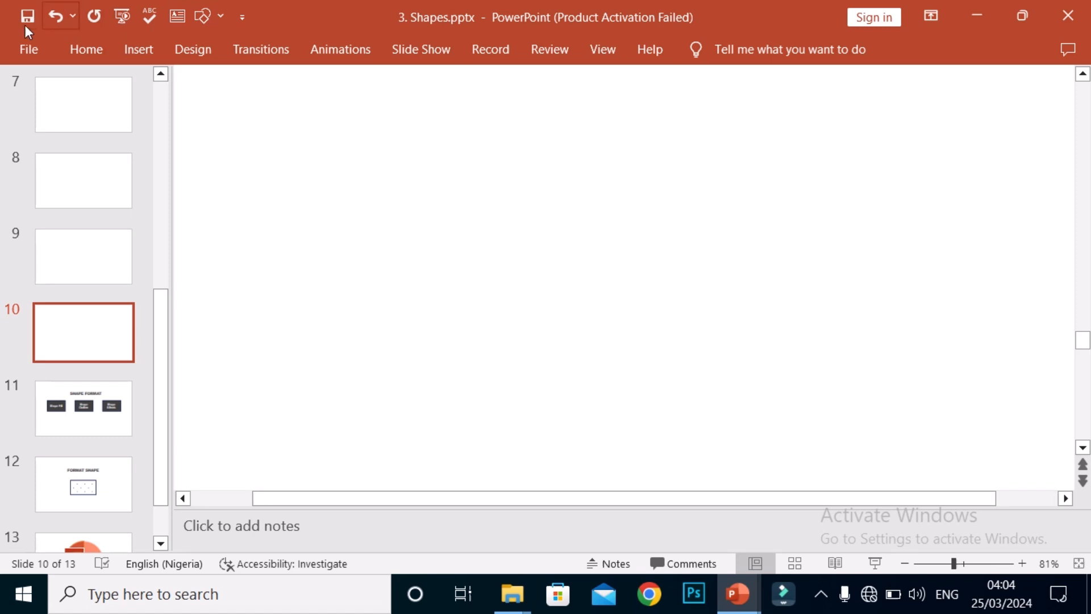
Step: Move the Quick Access Toolbar so that it shows below the ribbon
click(240, 20)
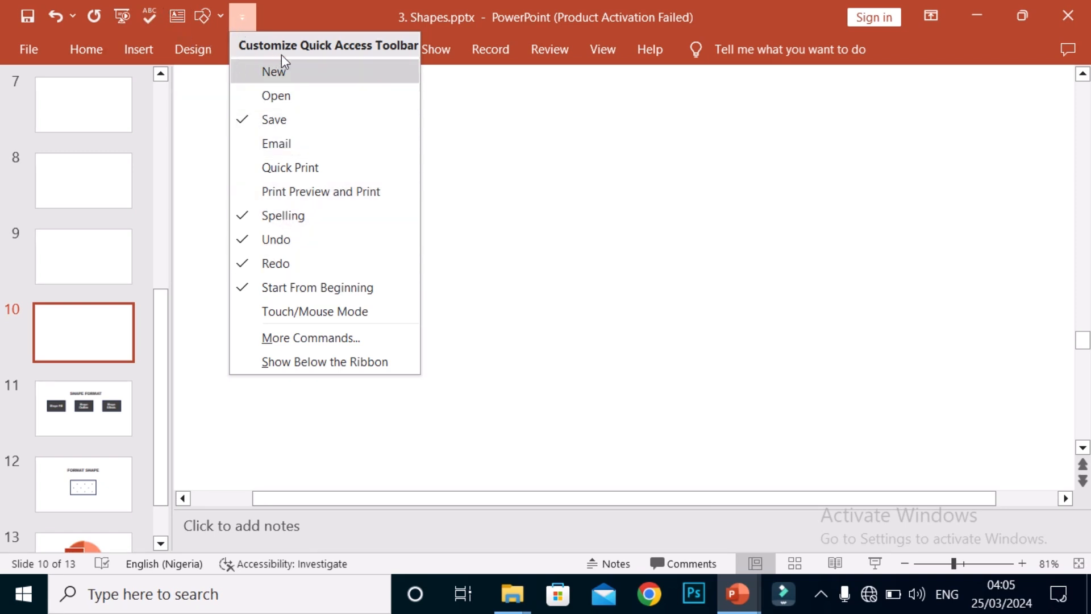
click(330, 358)
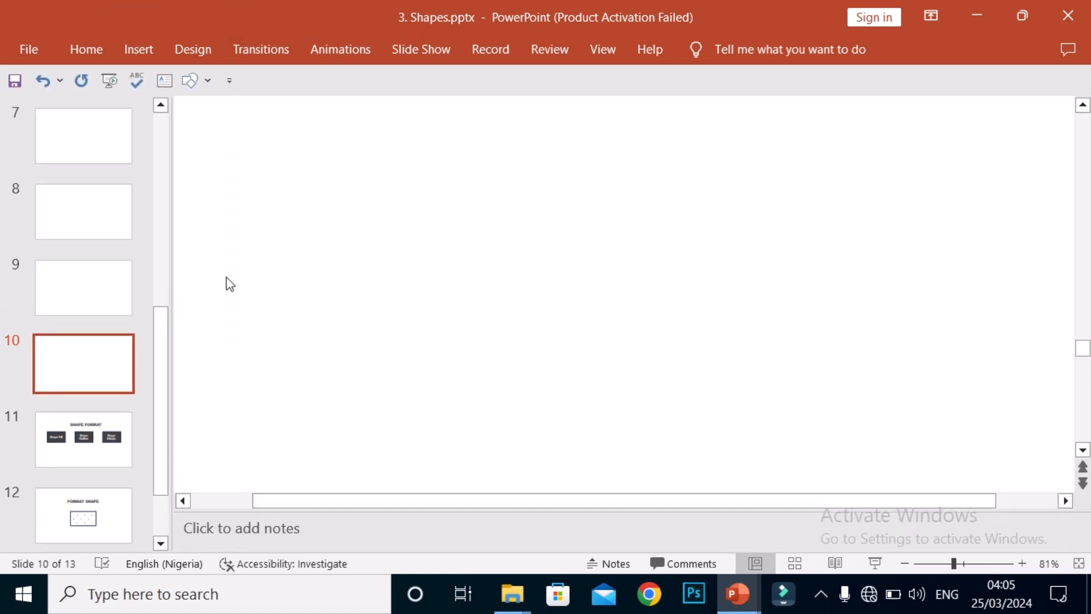
Step: Draw a small rectangle in the upper-left area of slide 10, and delete it again
click(207, 83)
click(245, 126)
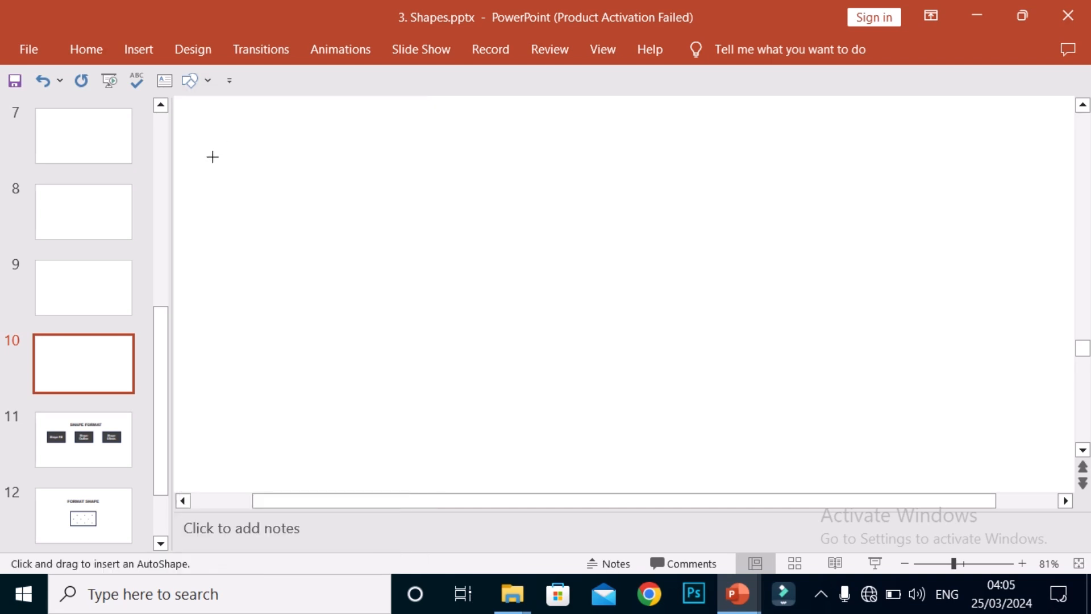
mouse_move(212, 156)
mouse_down()
mouse_move(329, 224)
mouse_move(350, 264)
mouse_up()
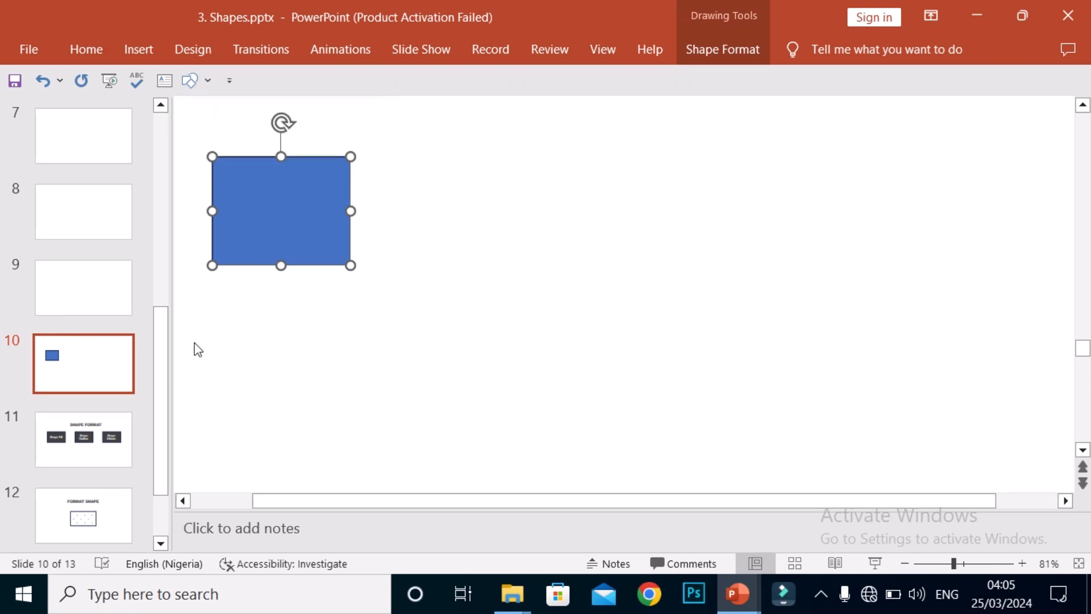
key(Delete)
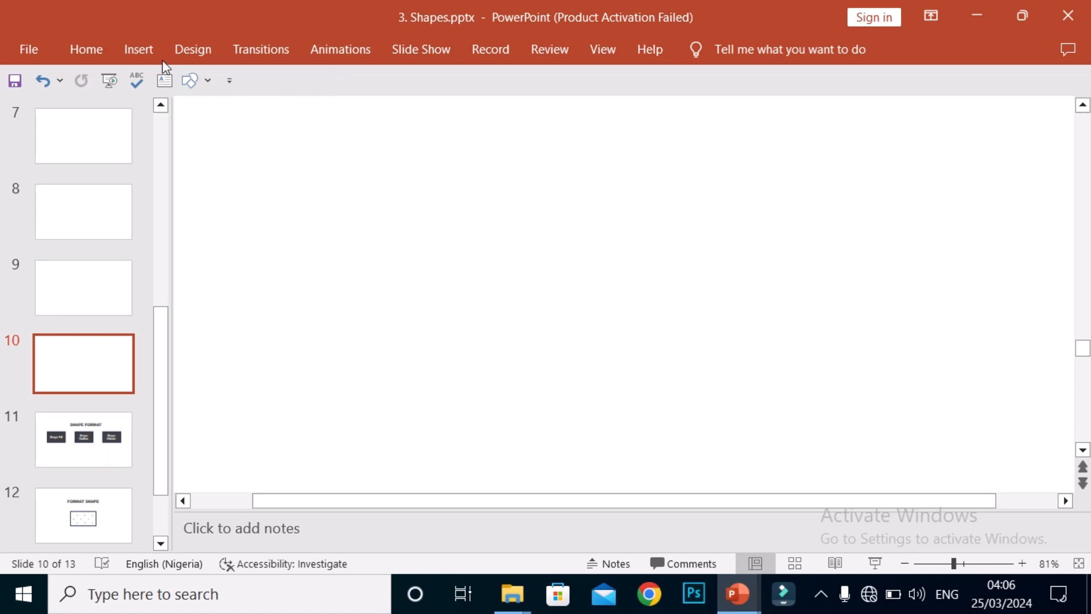
Step: Insert a large rectangle in the left part of slide 10
click(138, 57)
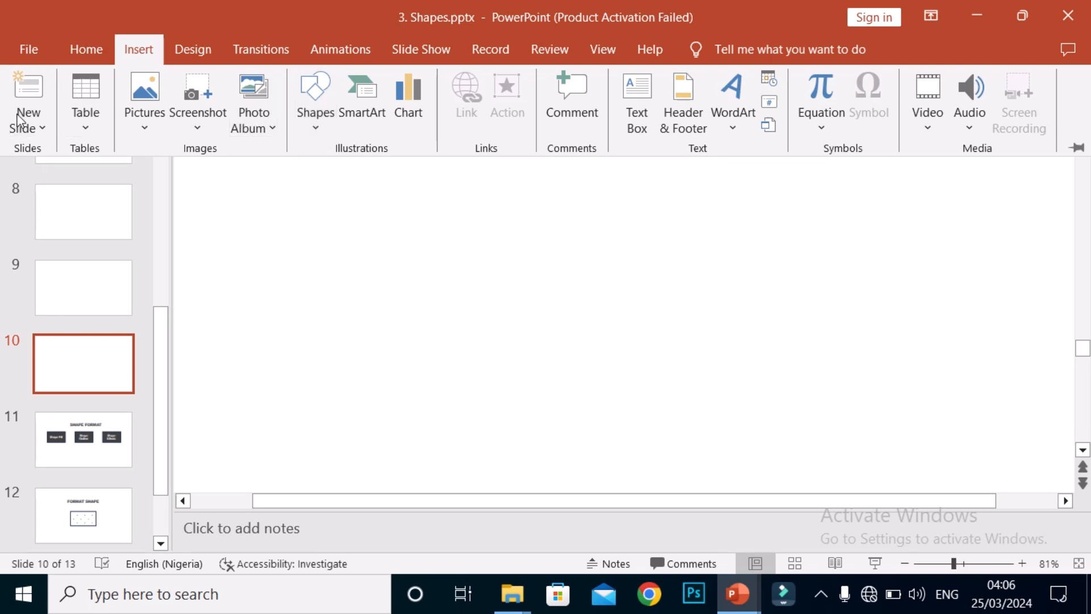
click(320, 125)
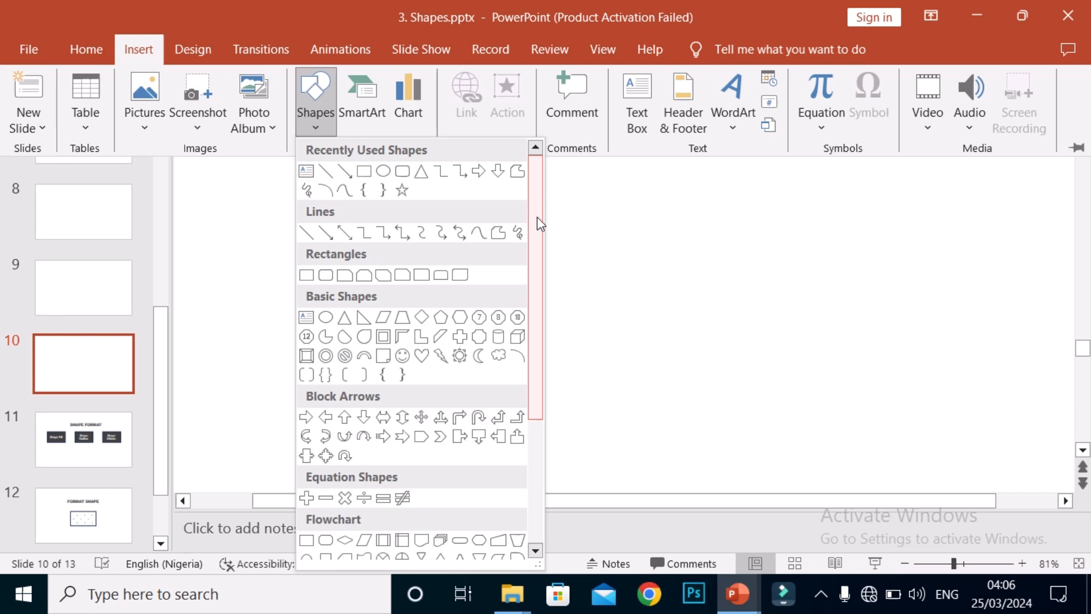
drag(538, 220, 554, 184)
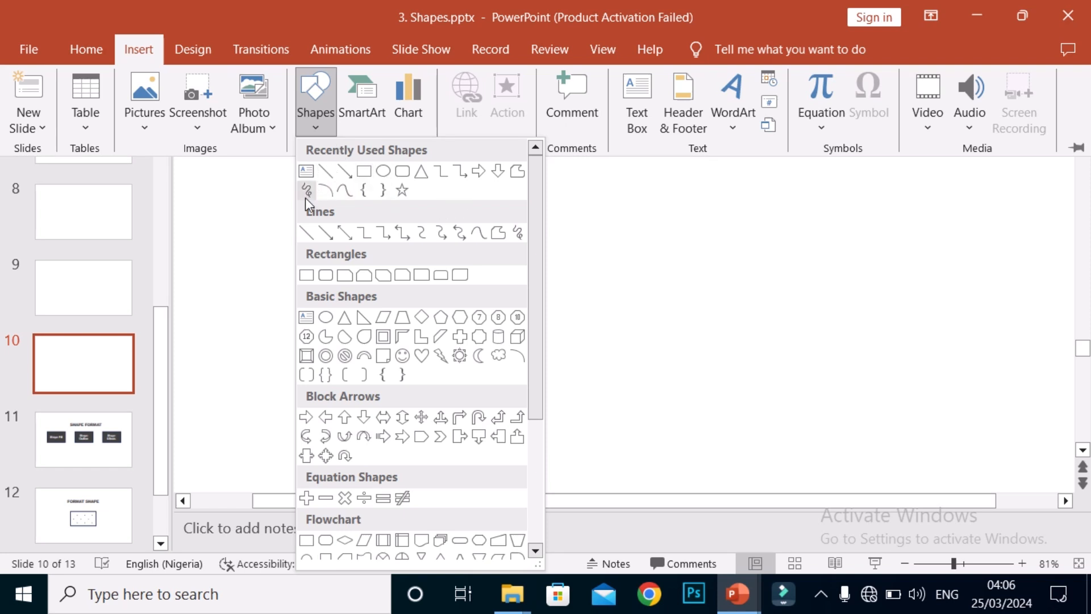
click(364, 172)
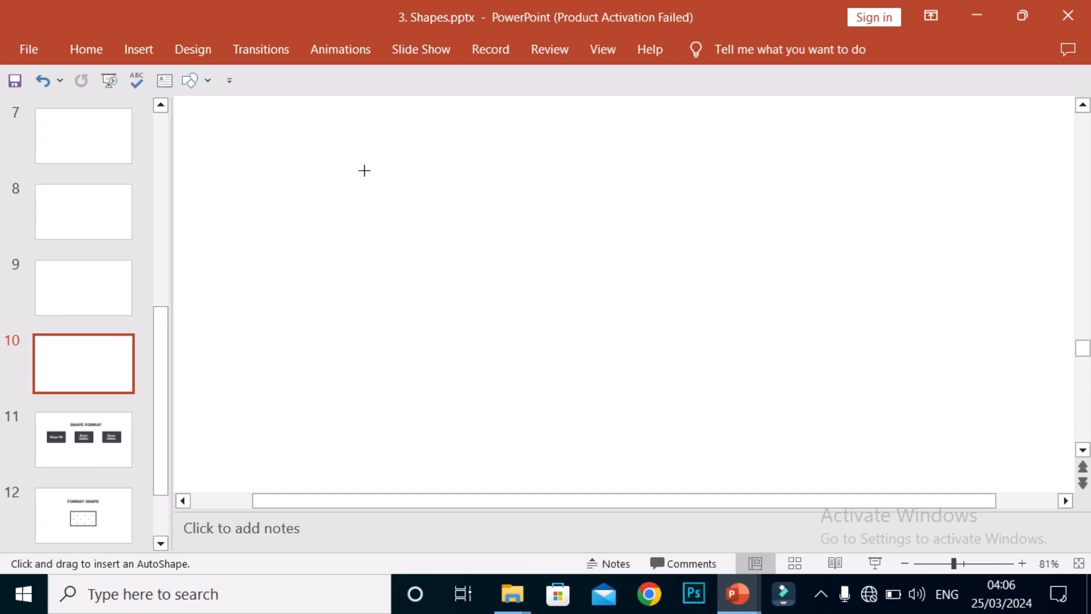
mouse_move(251, 158)
mouse_down()
mouse_move(344, 224)
mouse_move(493, 366)
mouse_up()
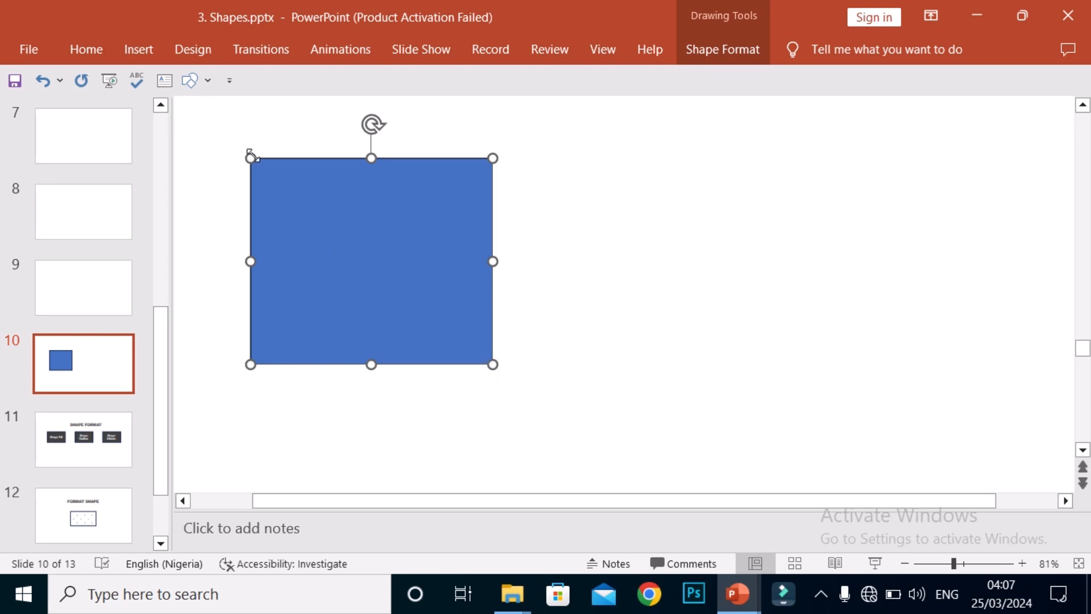
Step: Draw a second, smaller rectangle on slide 10 and place it just right of the large rectangle
click(213, 89)
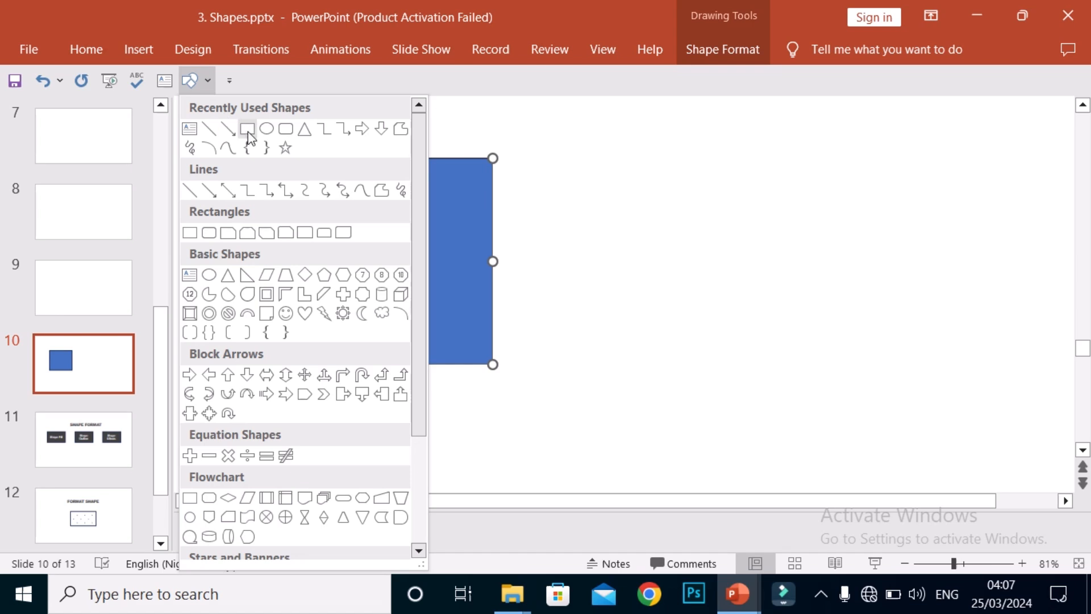
click(239, 124)
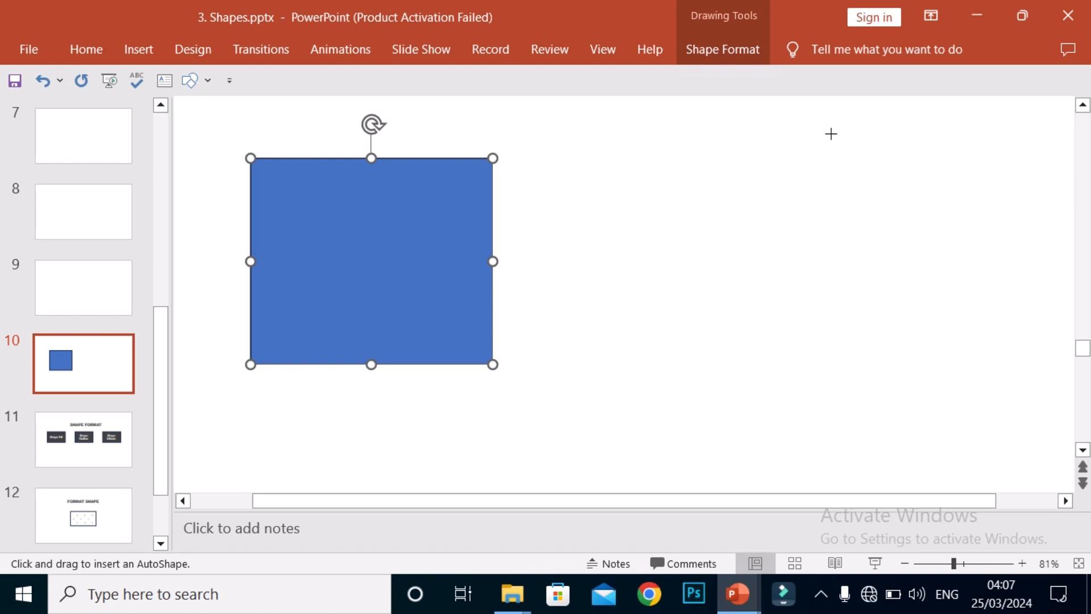
mouse_move(831, 134)
mouse_down()
mouse_move(862, 168)
mouse_move(964, 219)
mouse_move(1006, 279)
mouse_up()
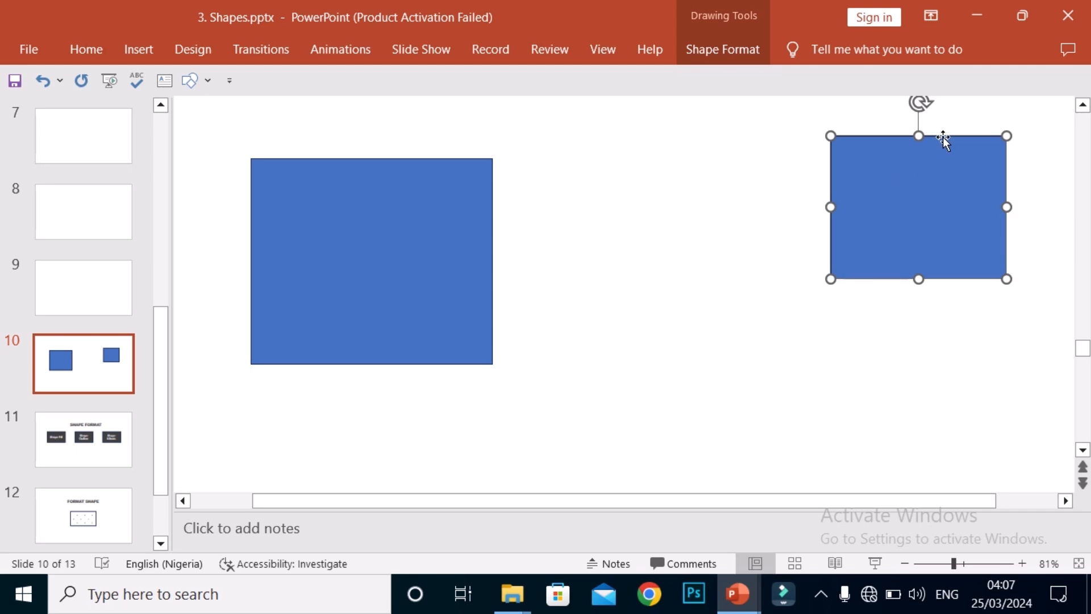
drag(951, 135, 664, 130)
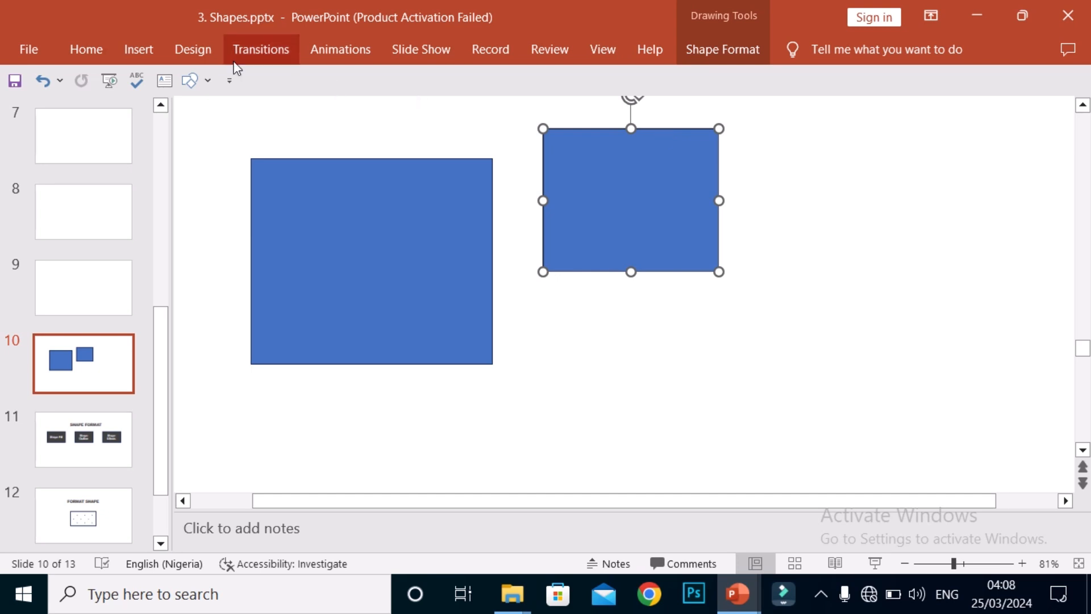
Step: Insert a nearly circular oval on slide 10 and place it directly below the smaller rectangle
click(147, 45)
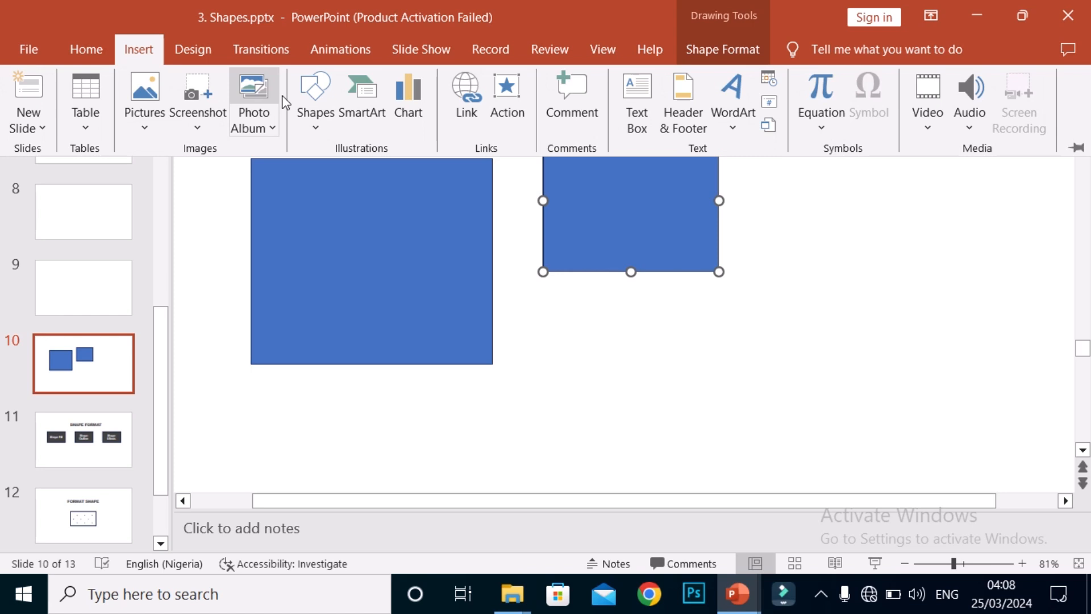
click(314, 126)
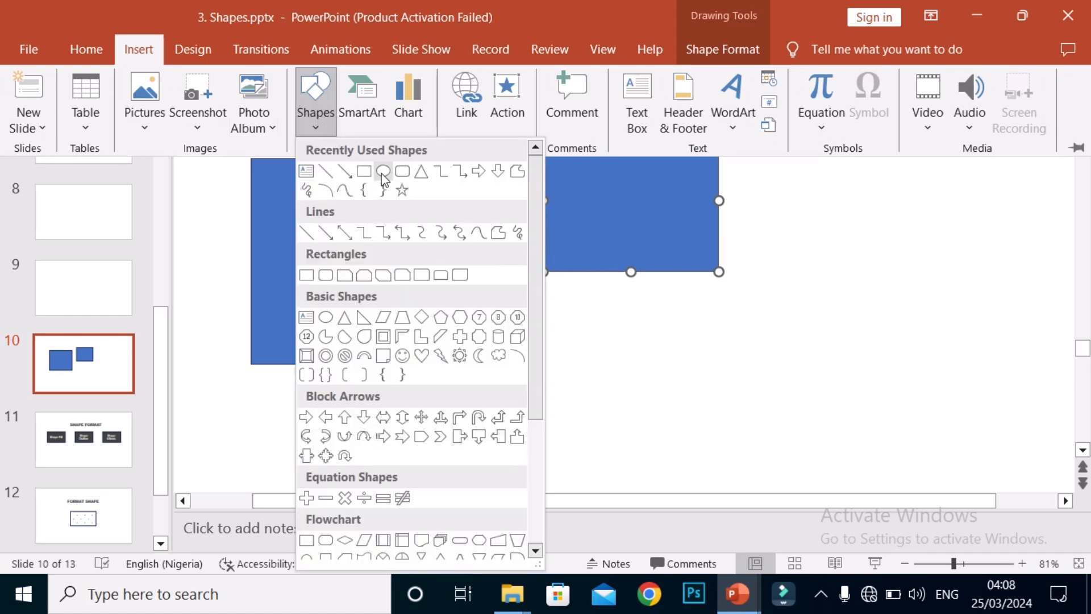
click(367, 171)
drag(567, 334, 725, 480)
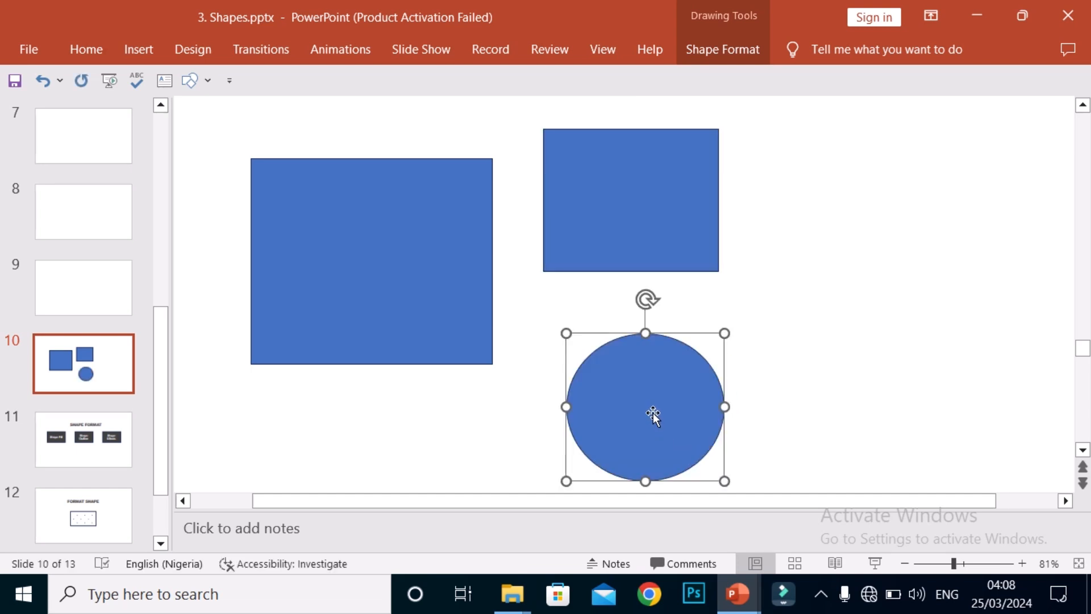
drag(653, 414, 640, 373)
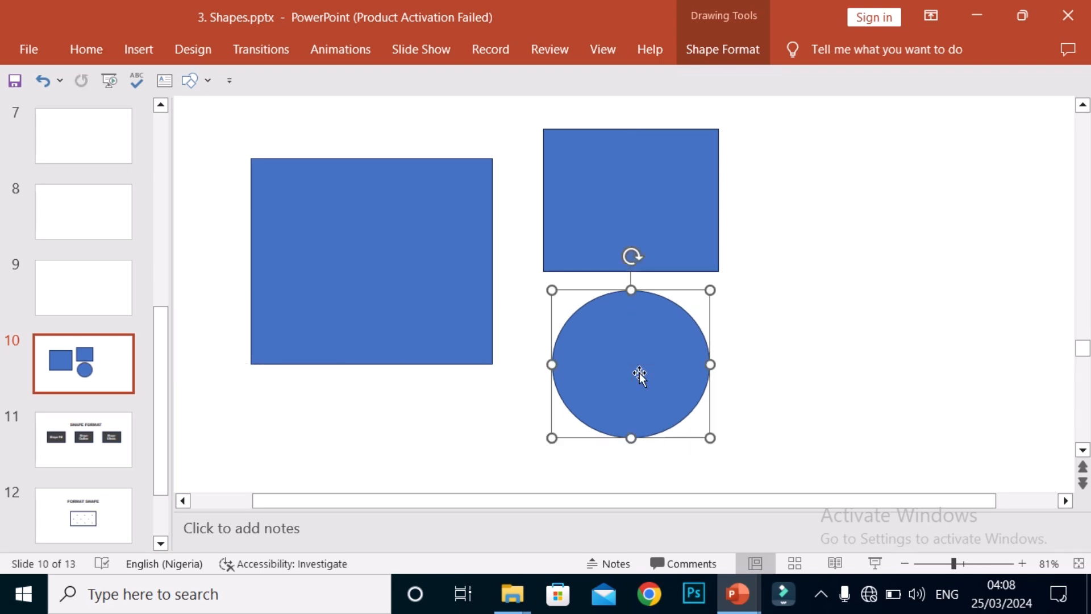
click(778, 382)
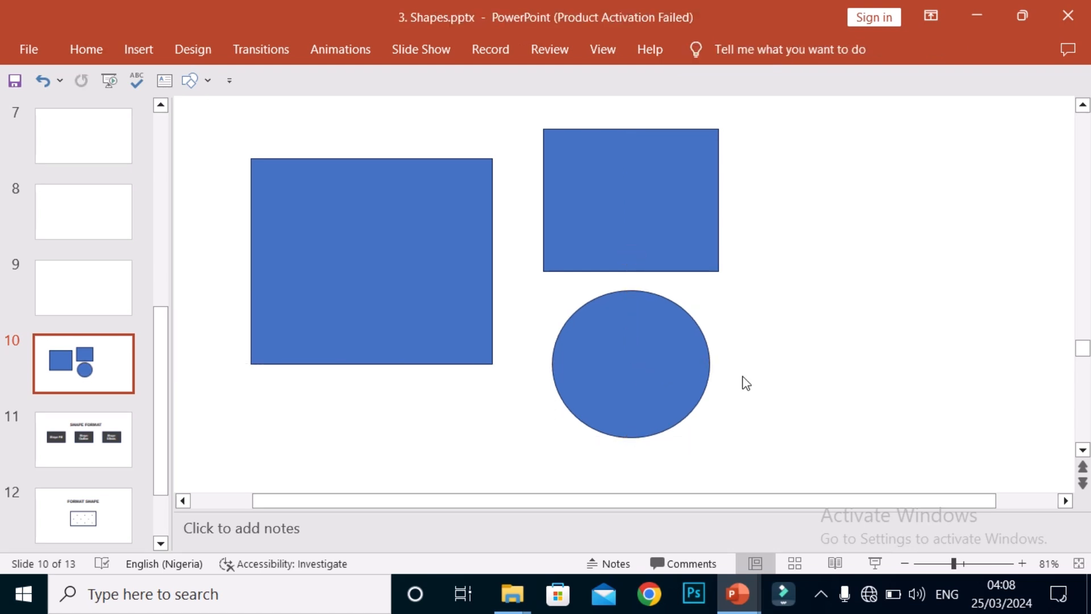
Step: Rotate the oval counterclockwise, and turn it back clockwise past upright so that it tilts to the right
click(652, 363)
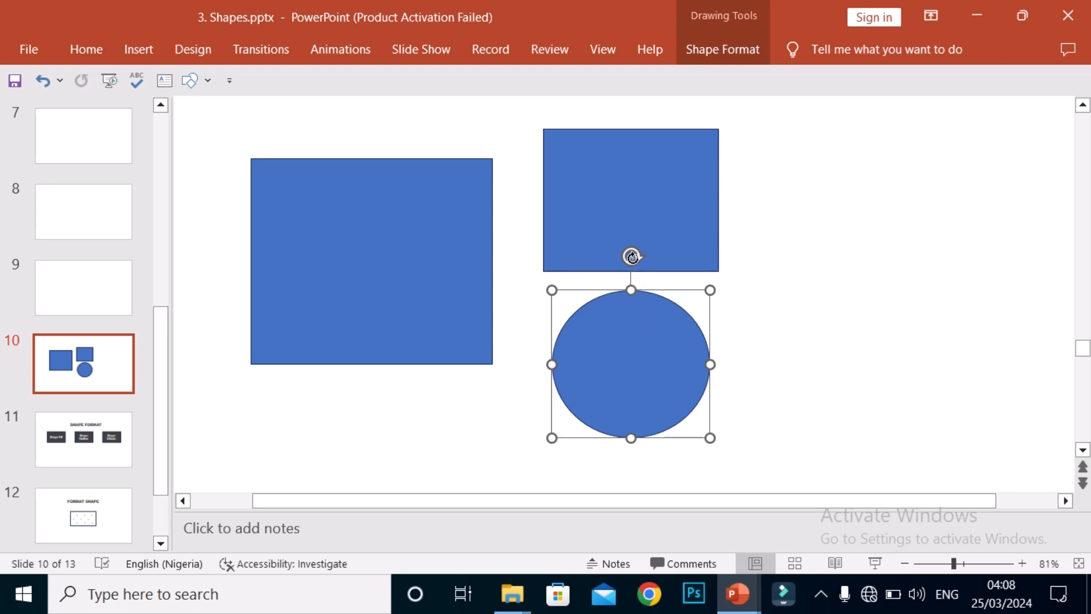
drag(632, 256, 512, 286)
click(812, 370)
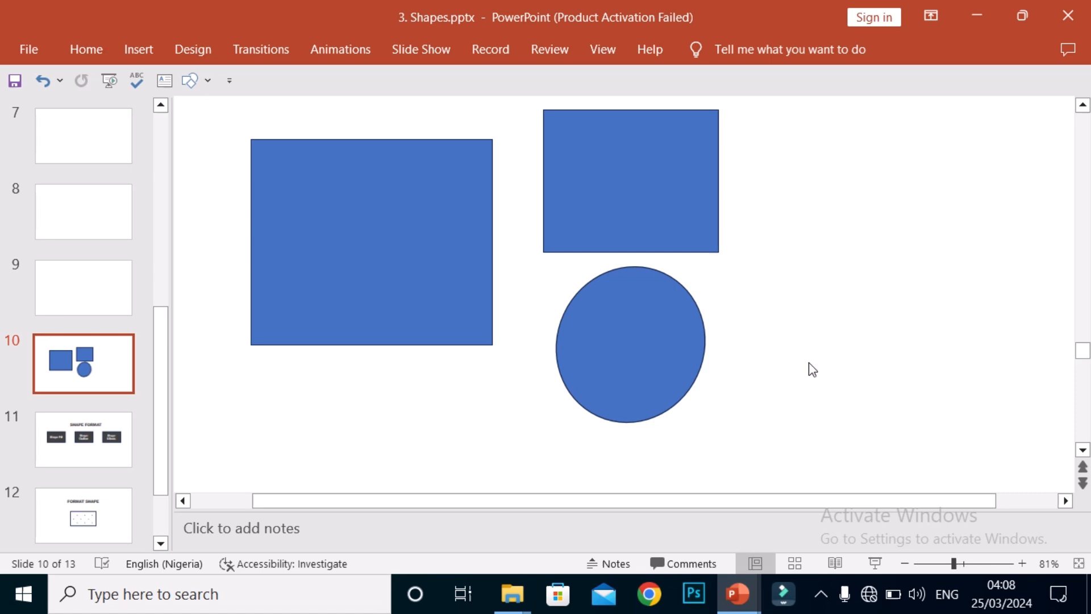
click(647, 339)
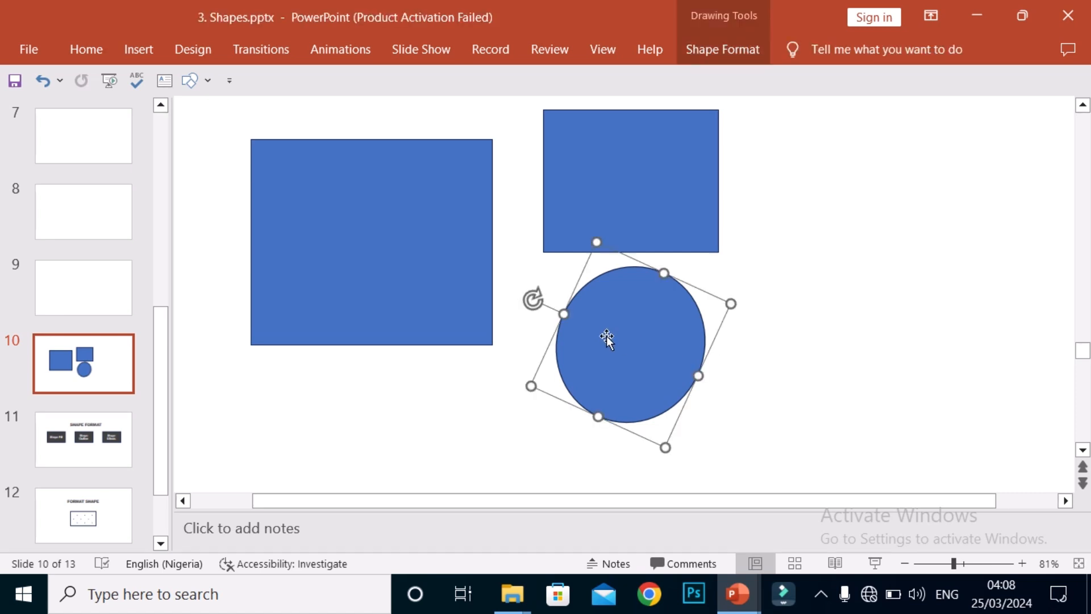
drag(533, 299, 777, 288)
Step: Move the smaller rectangle to the upper right of the oval and rotate it clockwise into a tilted position
click(631, 192)
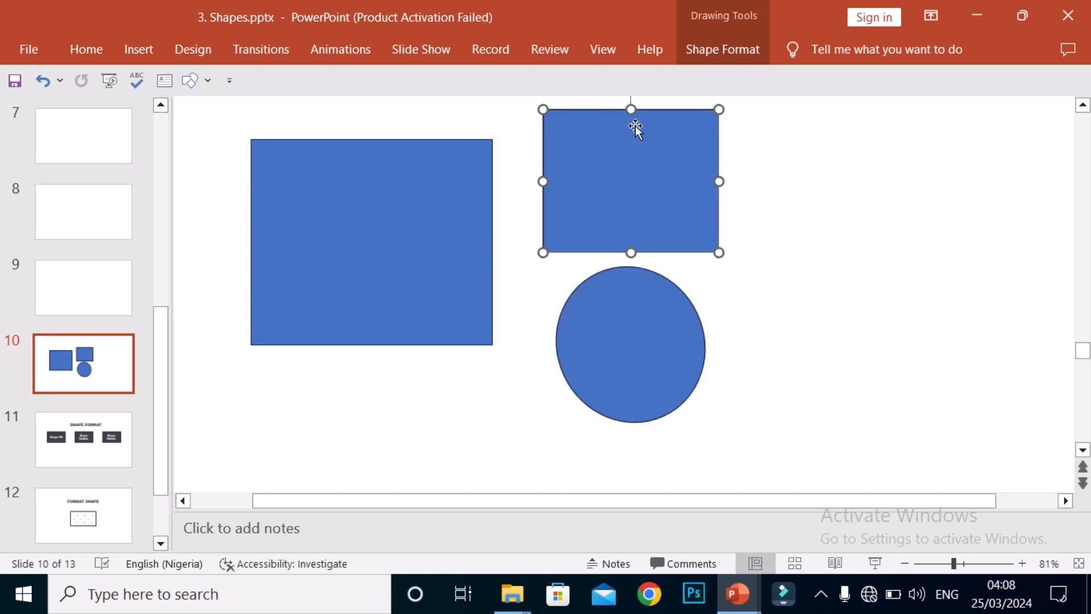
drag(633, 122, 796, 170)
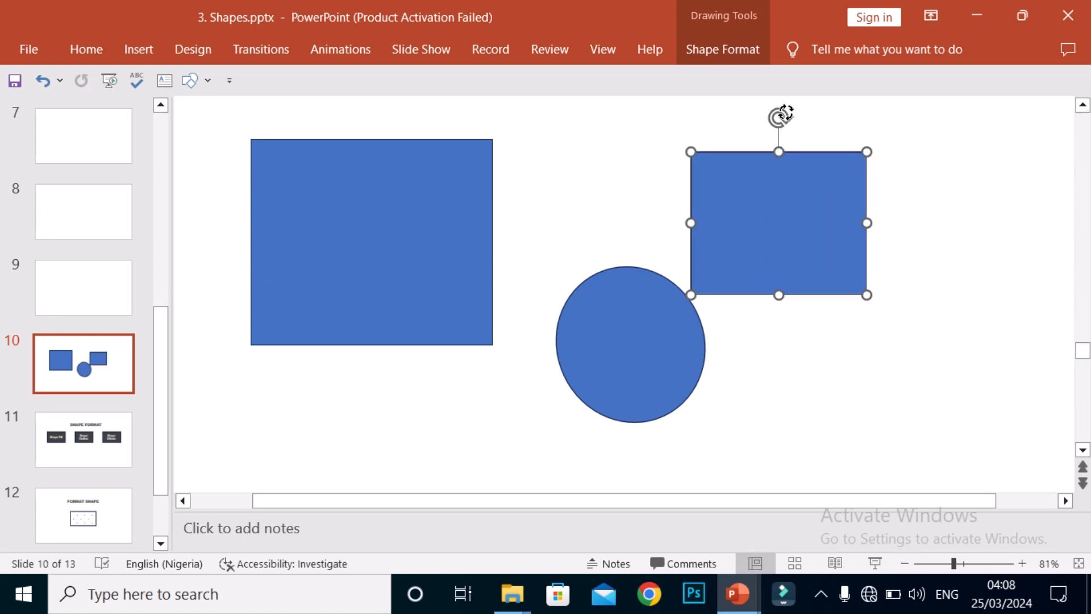
drag(779, 116, 865, 206)
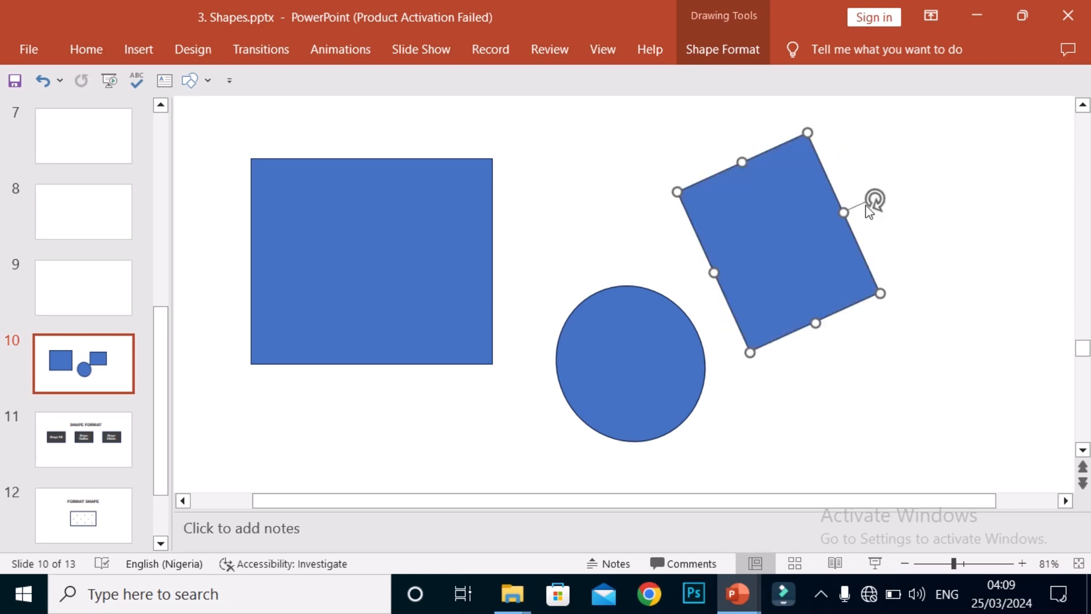
click(608, 222)
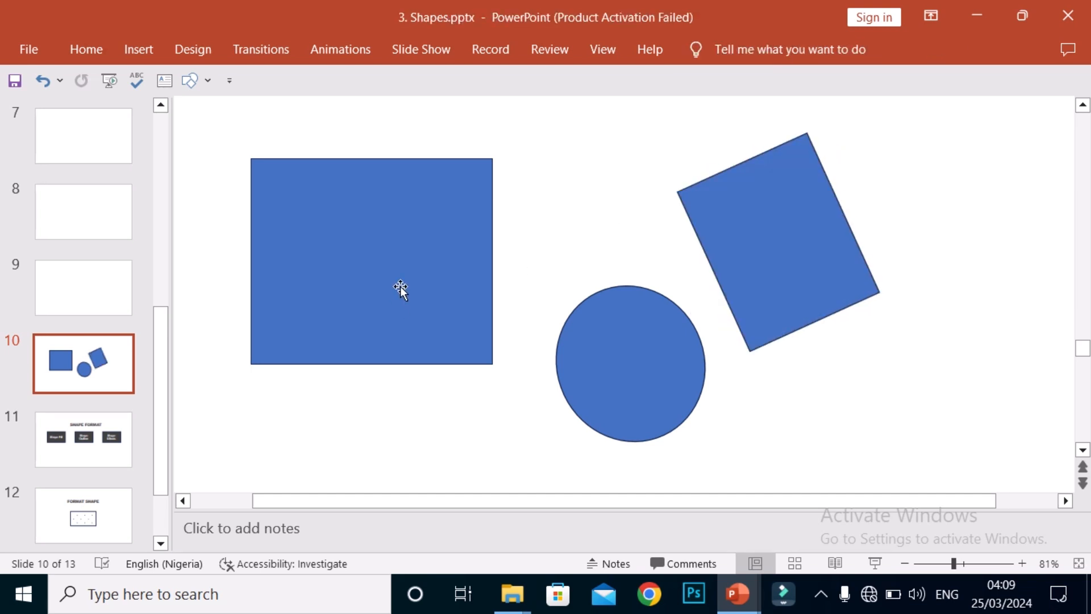
Step: Select the tilted rectangle, the oval and the large rectangle one after another
click(779, 296)
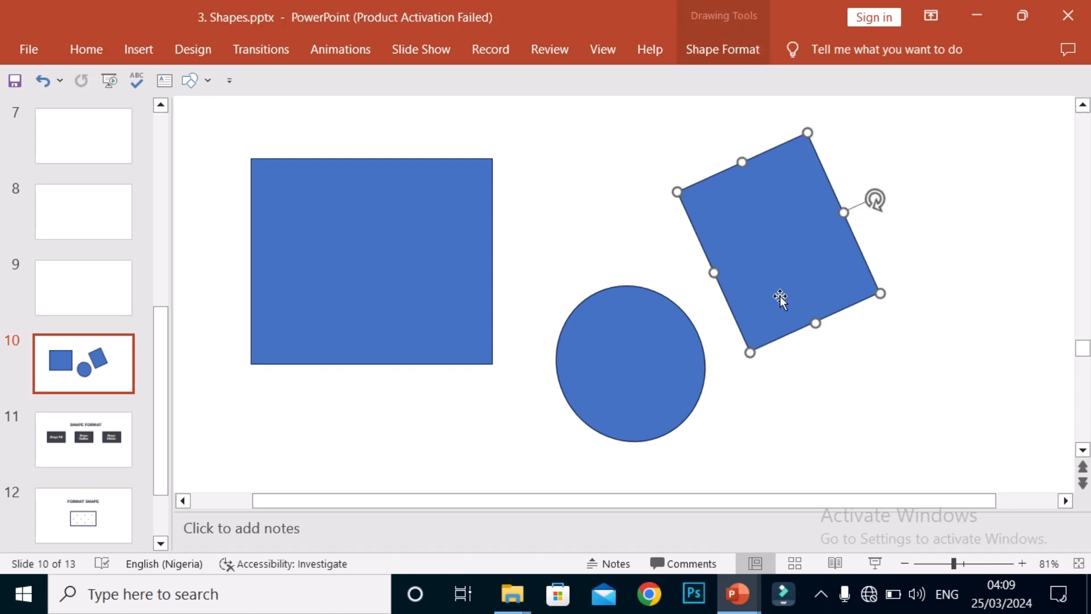
click(645, 405)
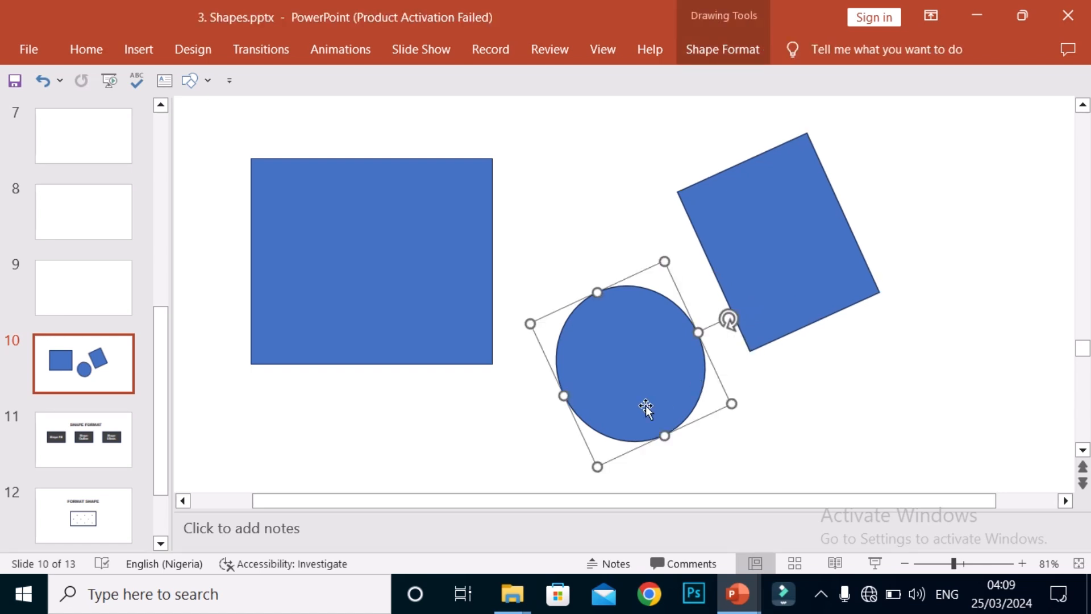
click(368, 316)
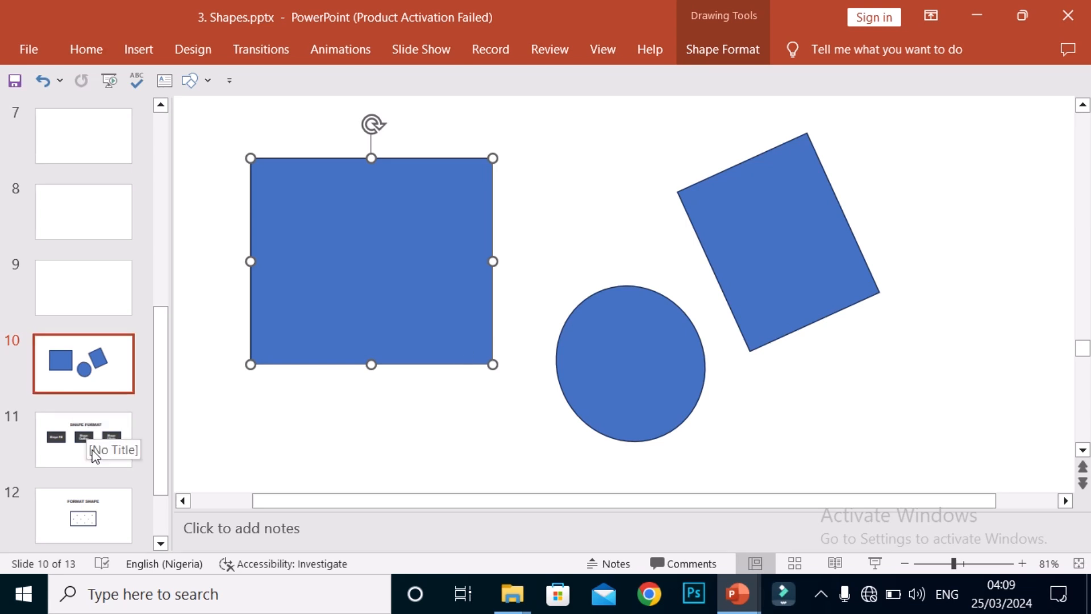
Step: Move the SHAPE FORMAT slide ahead of the slide with the drawn shapes and view it in Reading View
drag(101, 465, 68, 340)
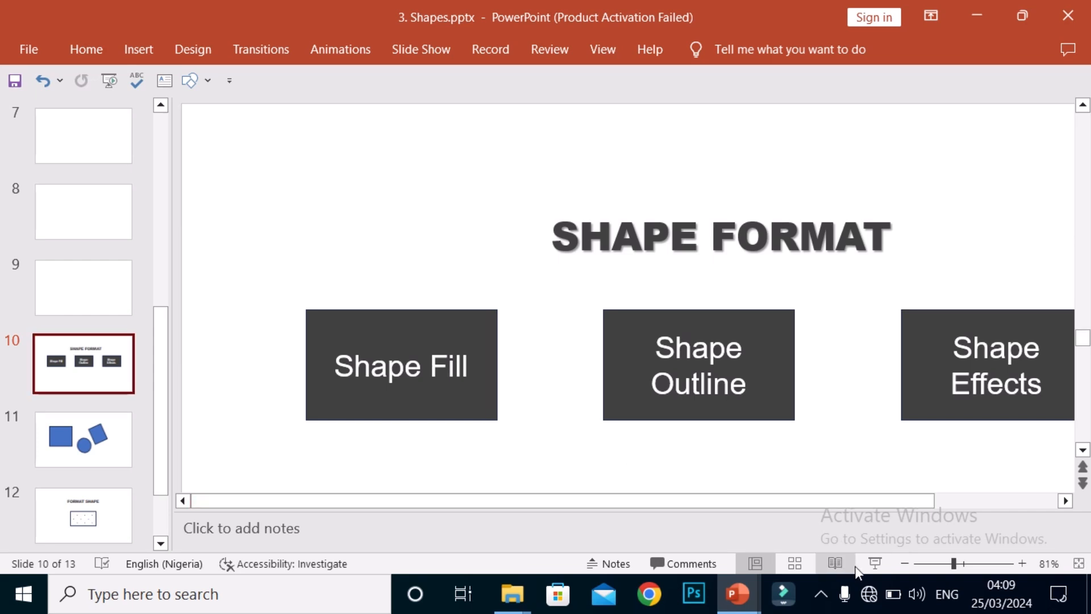
click(834, 564)
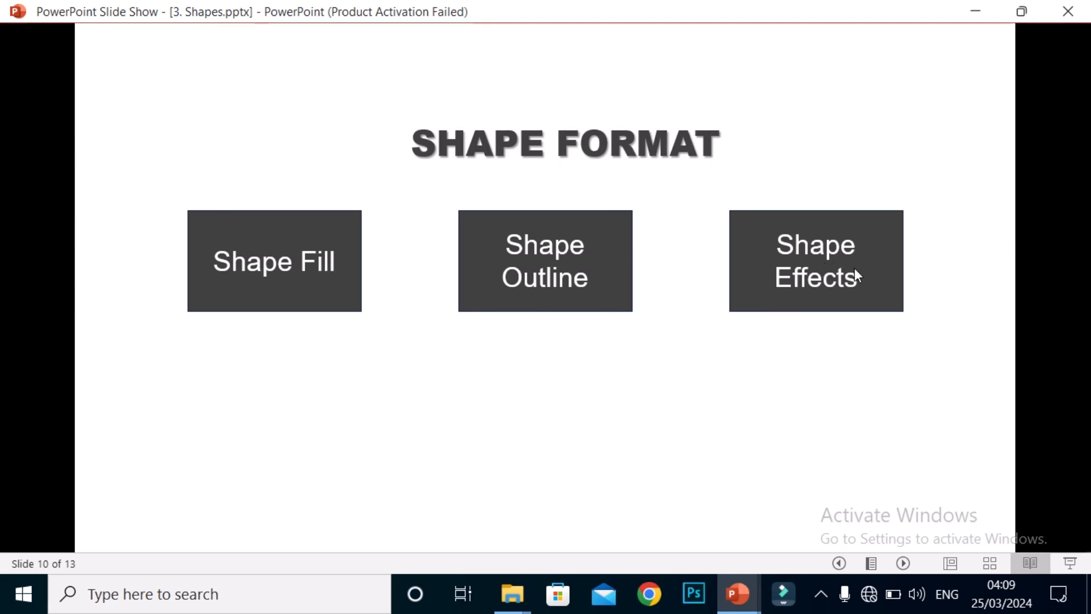
right_click(676, 397)
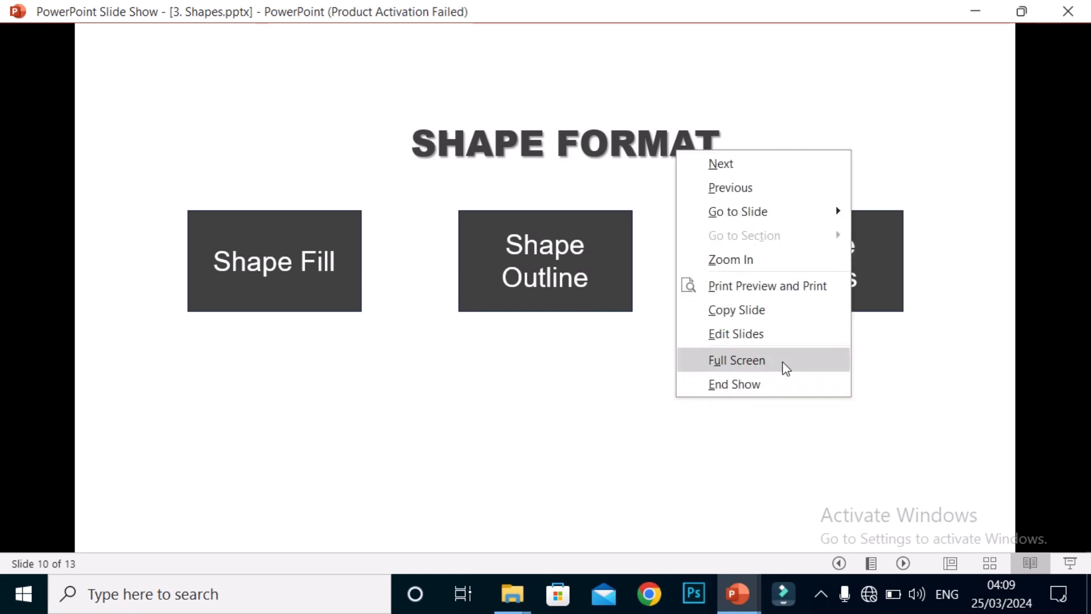
click(904, 515)
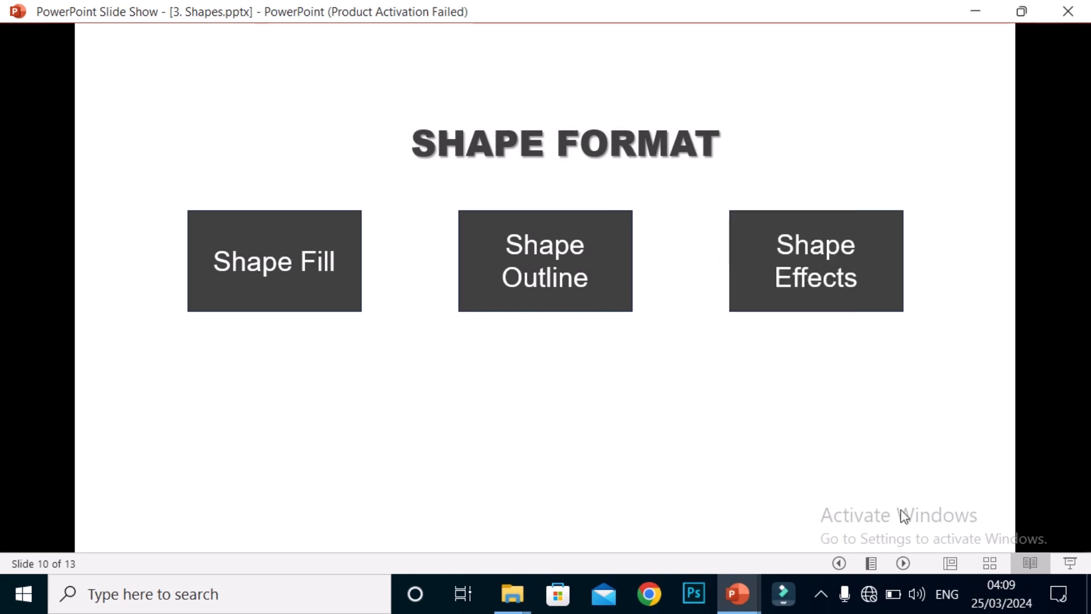
Step: Return to Normal view and open slide 11 with the drawn shapes
click(953, 568)
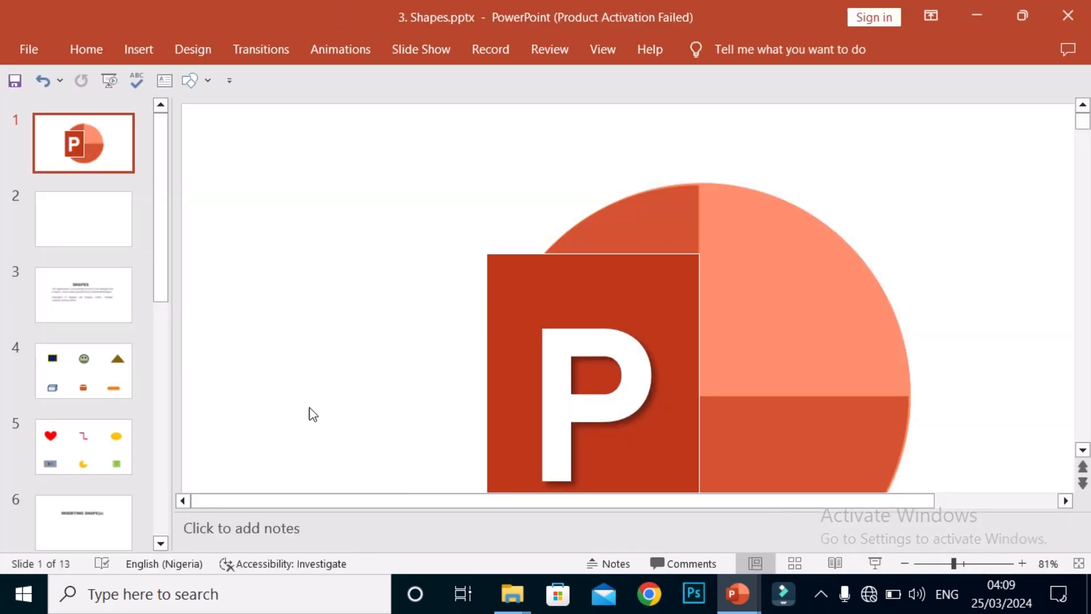
drag(163, 286, 146, 482)
click(85, 446)
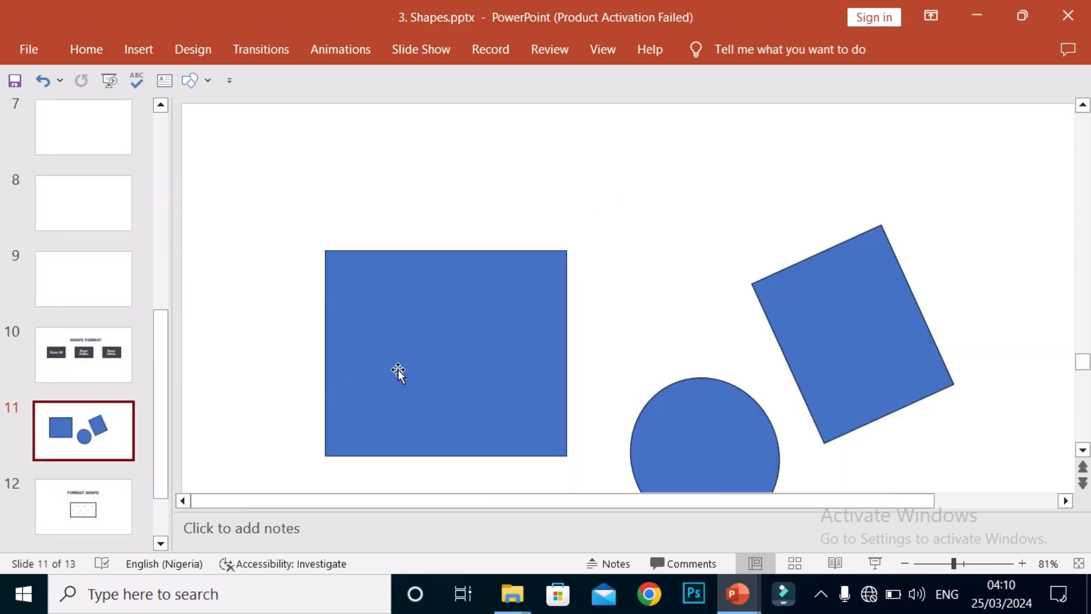
Step: Move the oval up into the gap between the large rectangle and the tilted rectangle
click(537, 353)
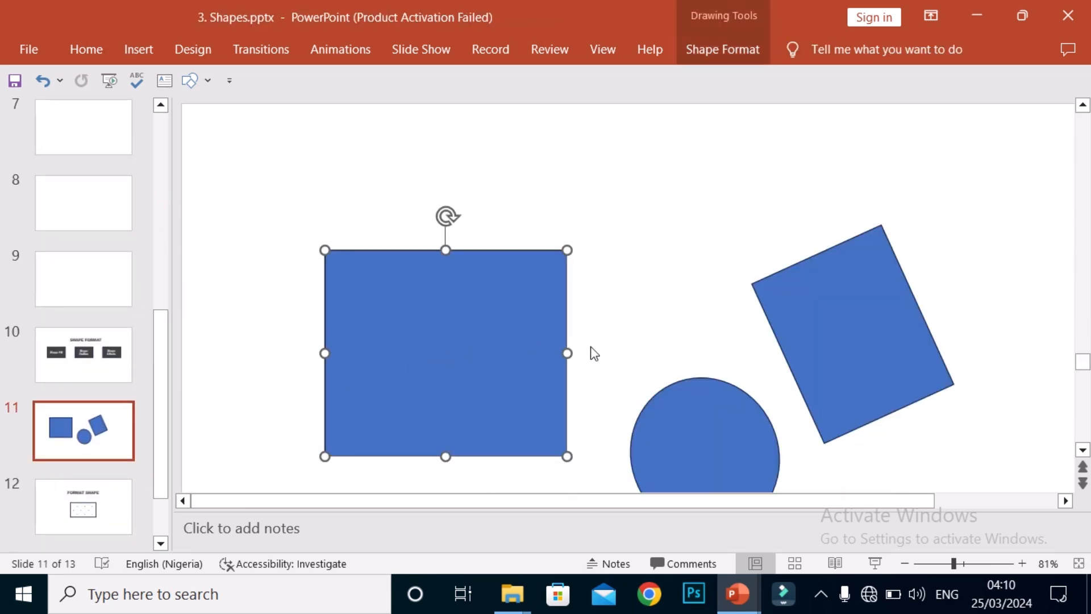
click(733, 428)
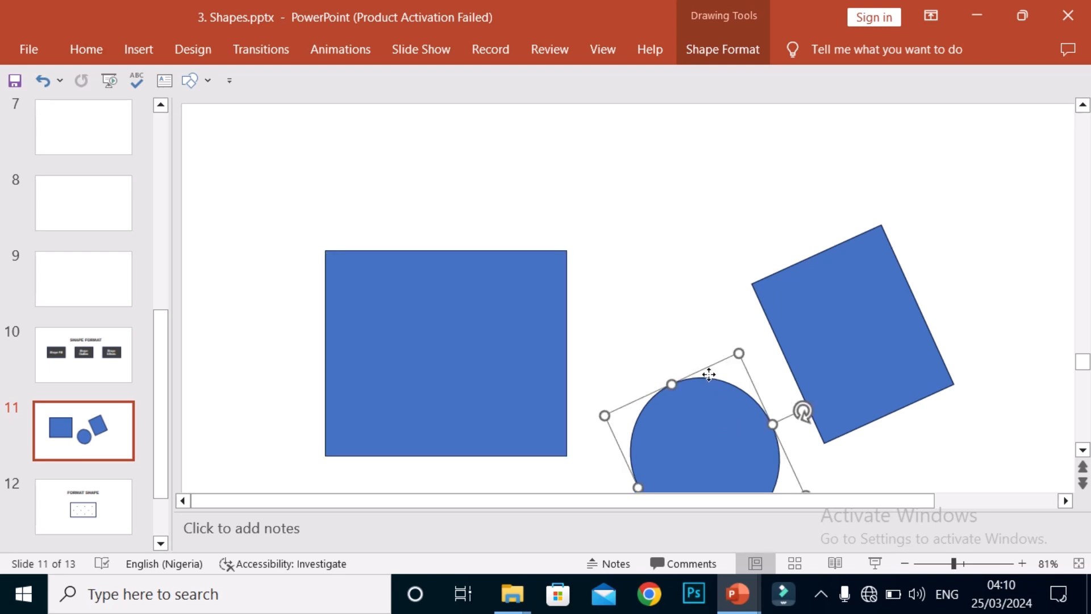
drag(711, 369, 674, 257)
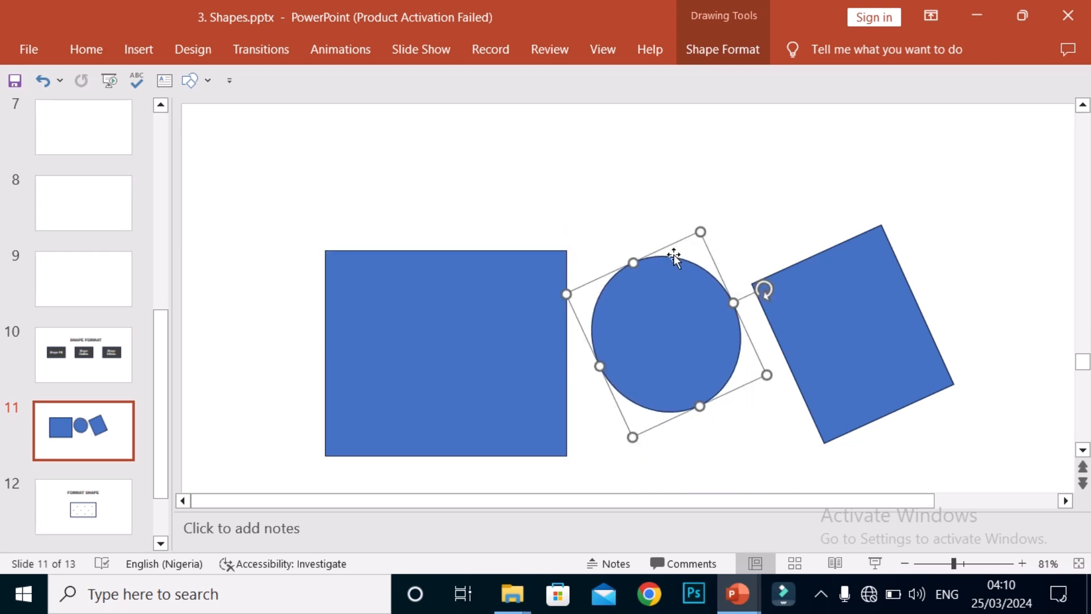
Step: Select the large rectangle and examine the shape formatting tools offered for a selected shape
click(427, 336)
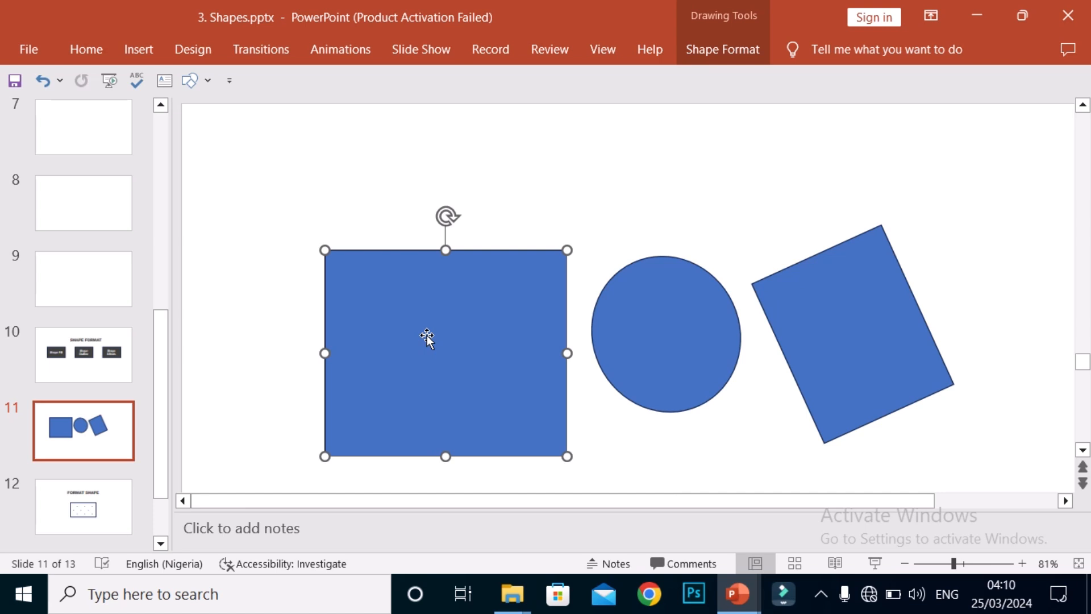
click(136, 53)
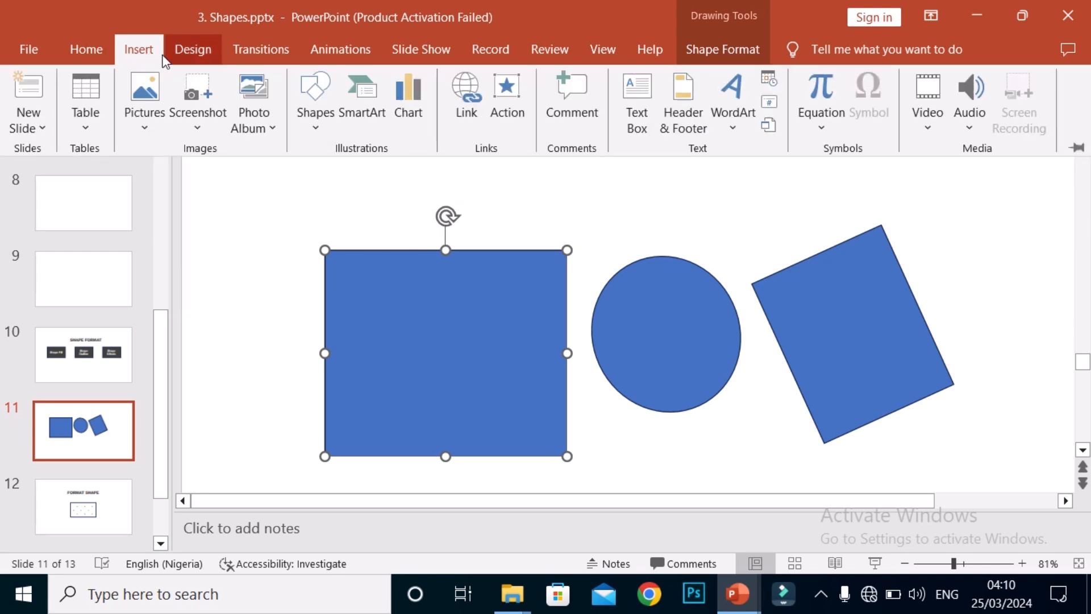
click(408, 308)
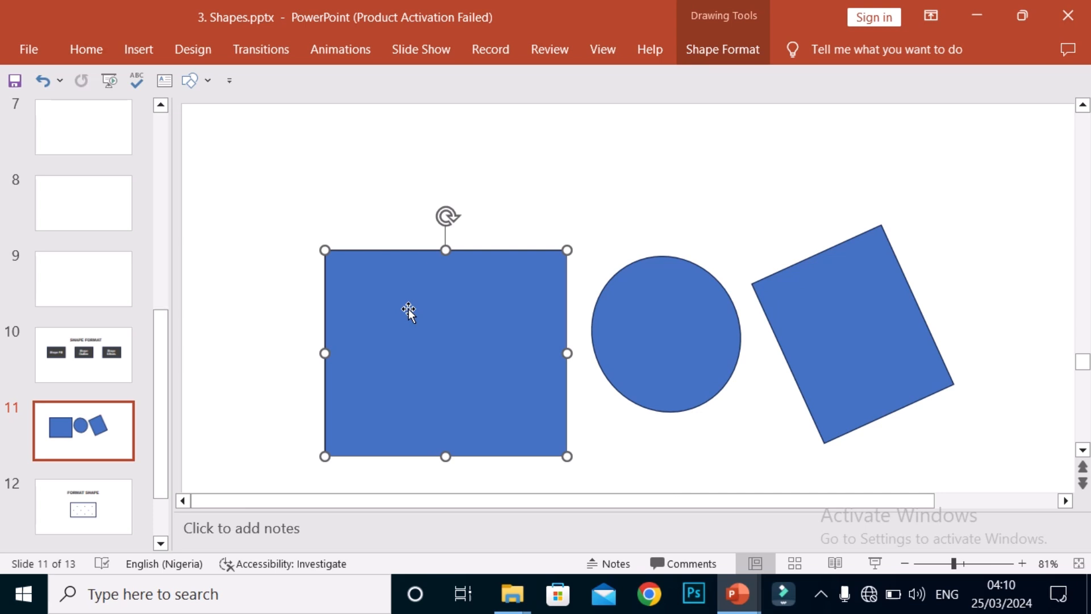
click(725, 53)
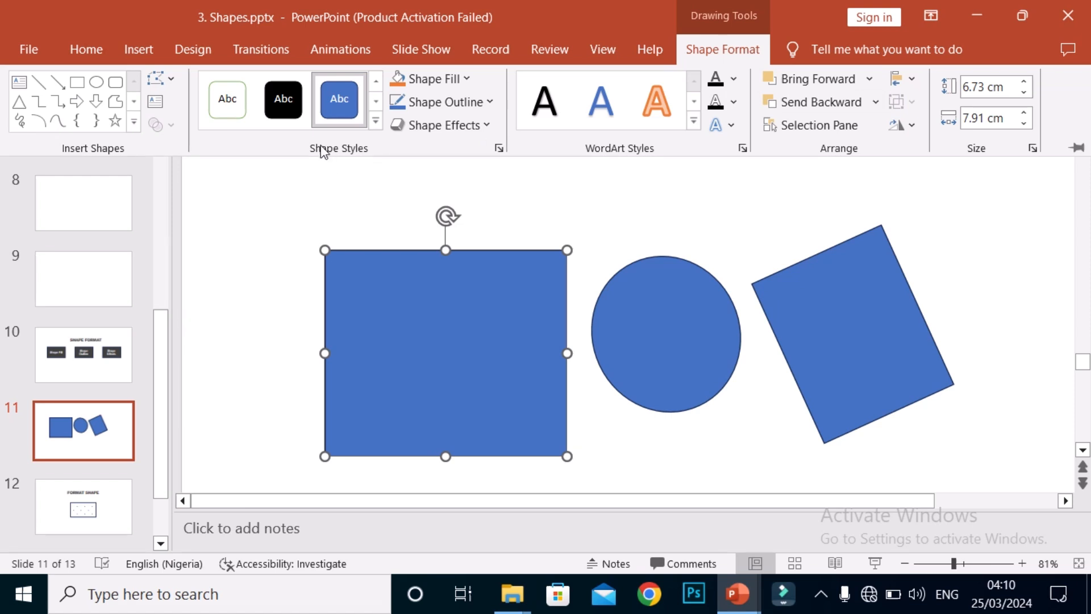
key(ctrl+F1)
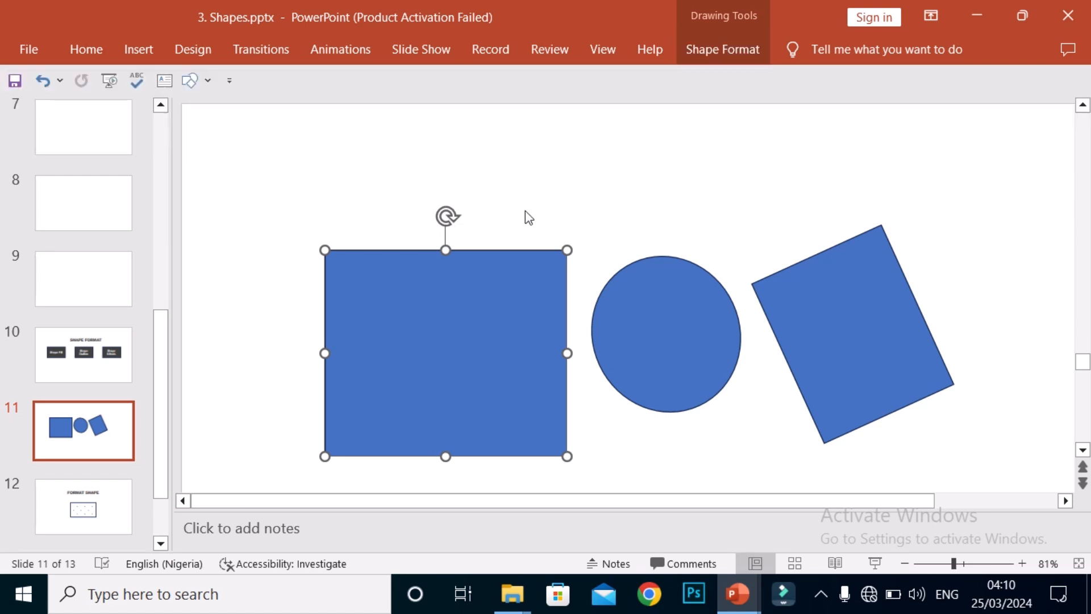
click(645, 186)
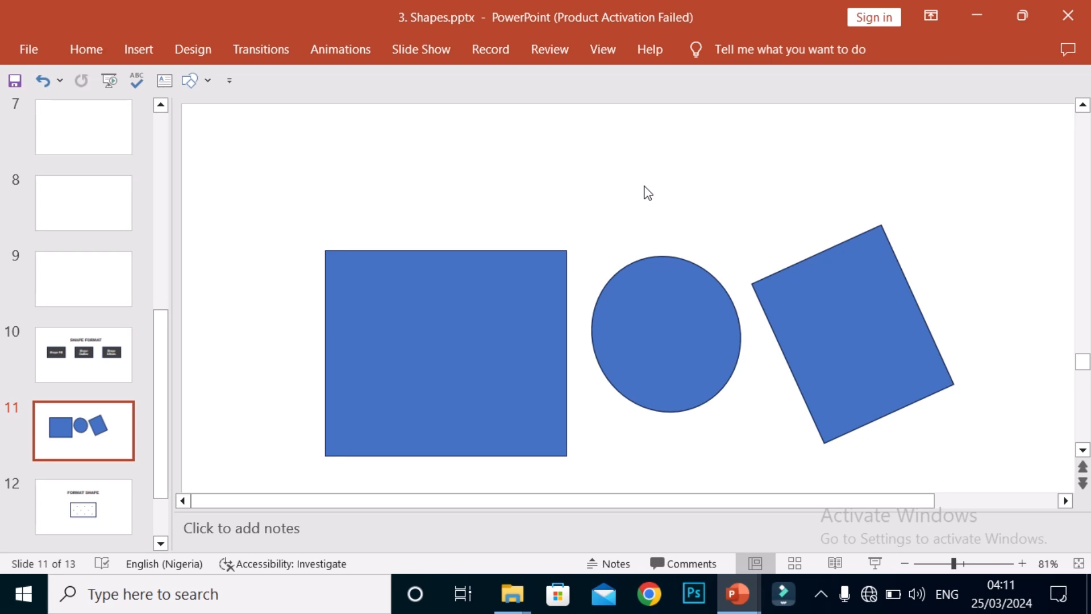
click(495, 316)
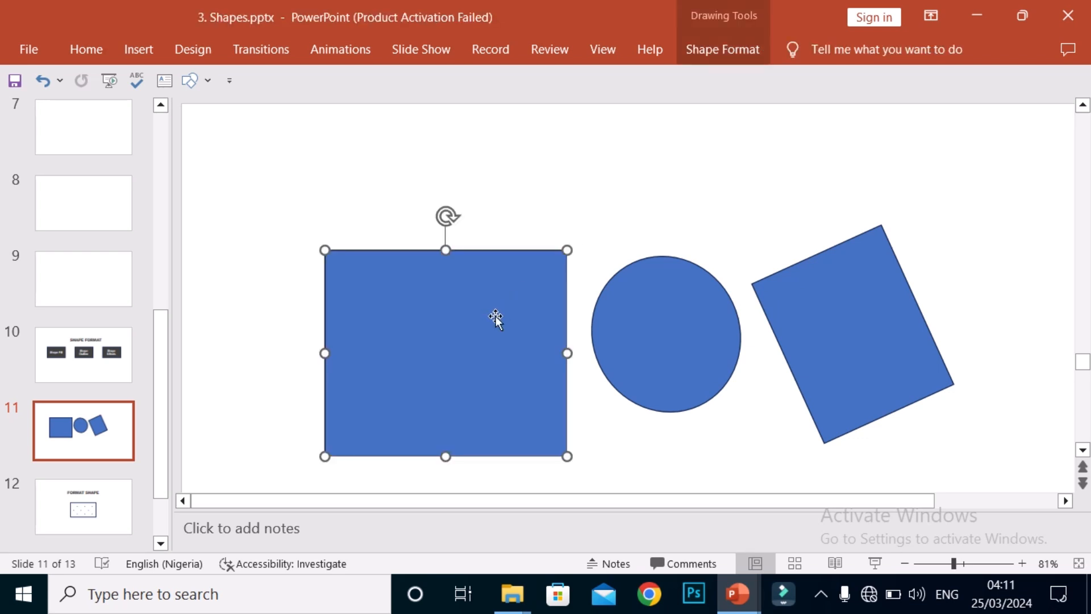
click(709, 212)
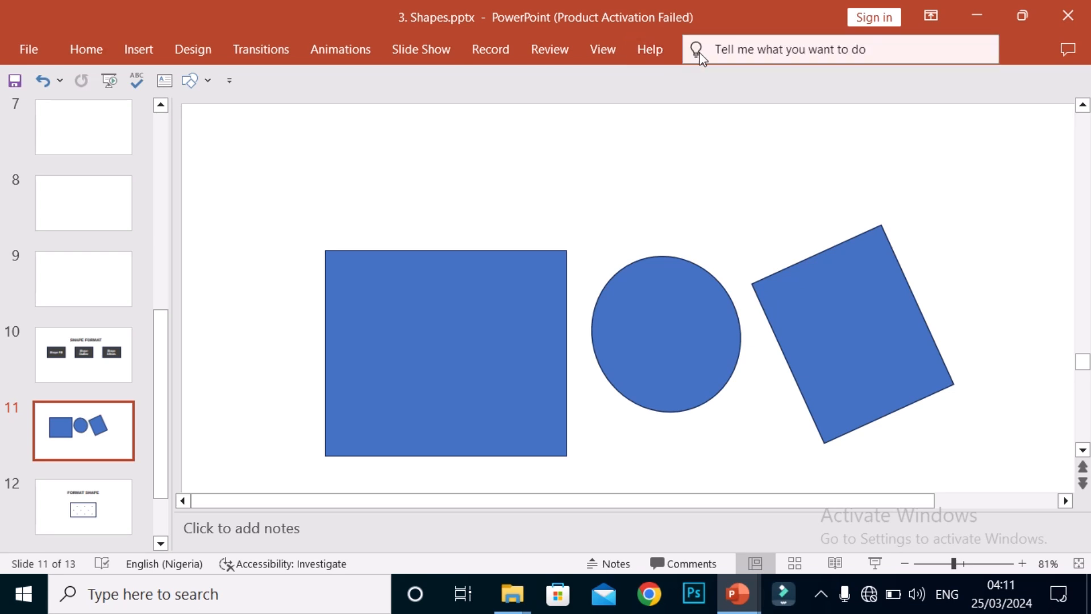
Step: Fill the large rectangle with the orange theme colour
click(450, 341)
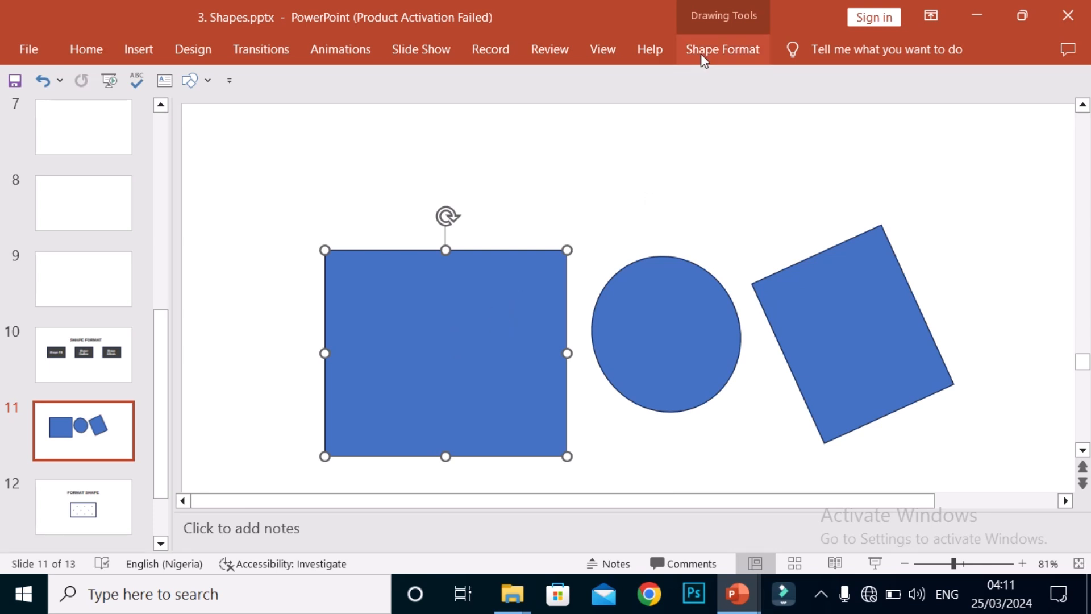
click(737, 54)
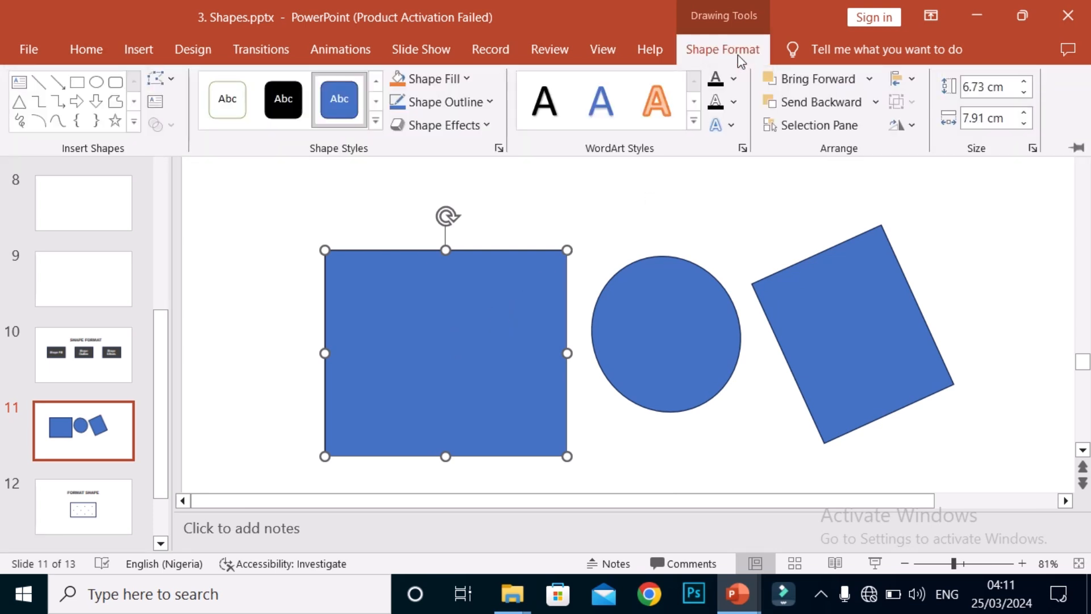
click(466, 80)
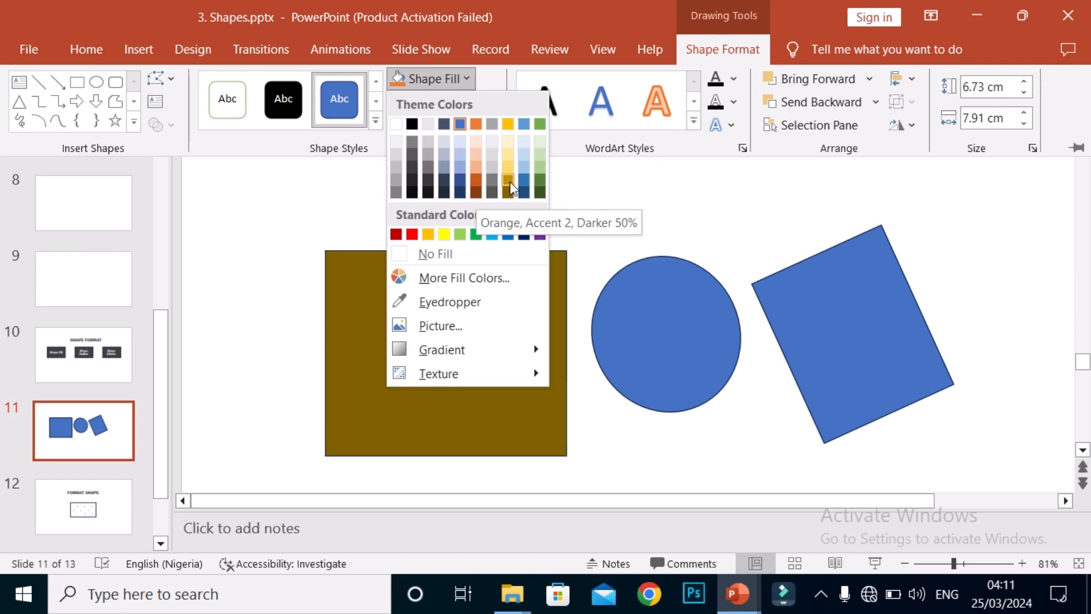
click(475, 125)
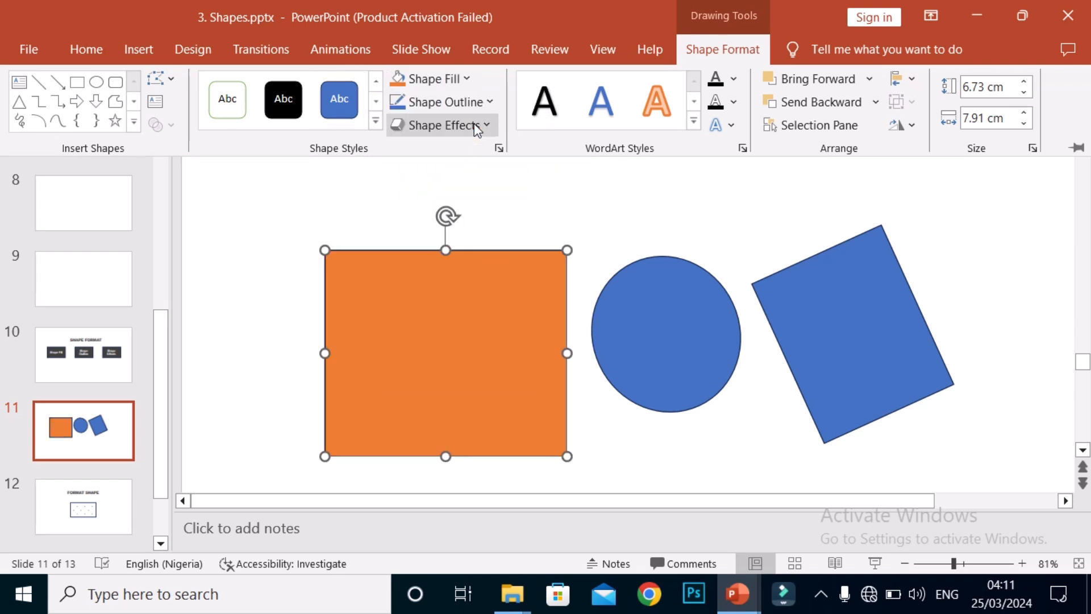
key(ctrl+F1)
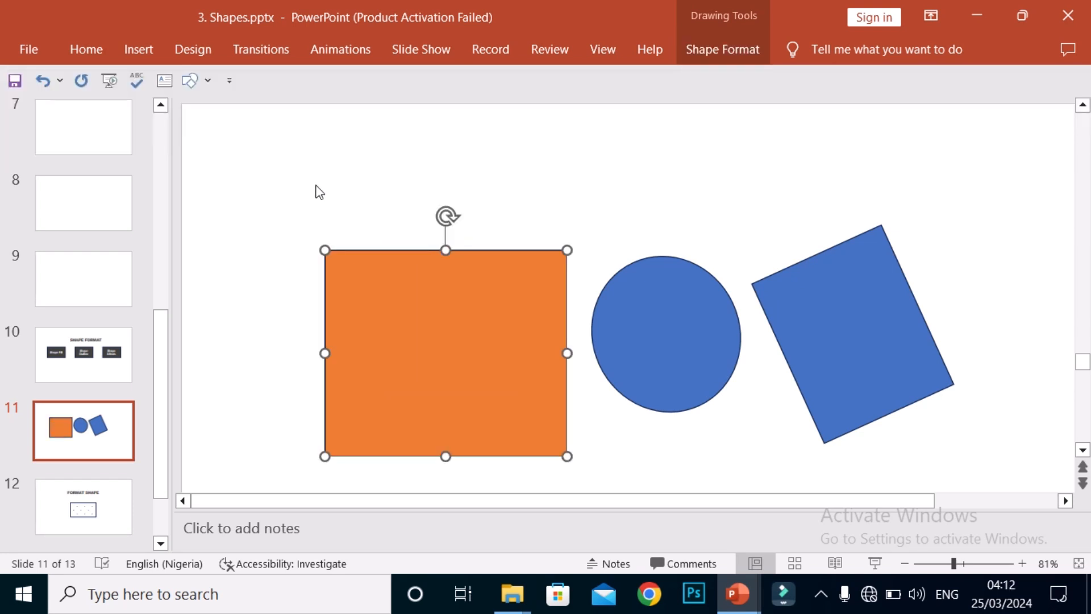
click(271, 256)
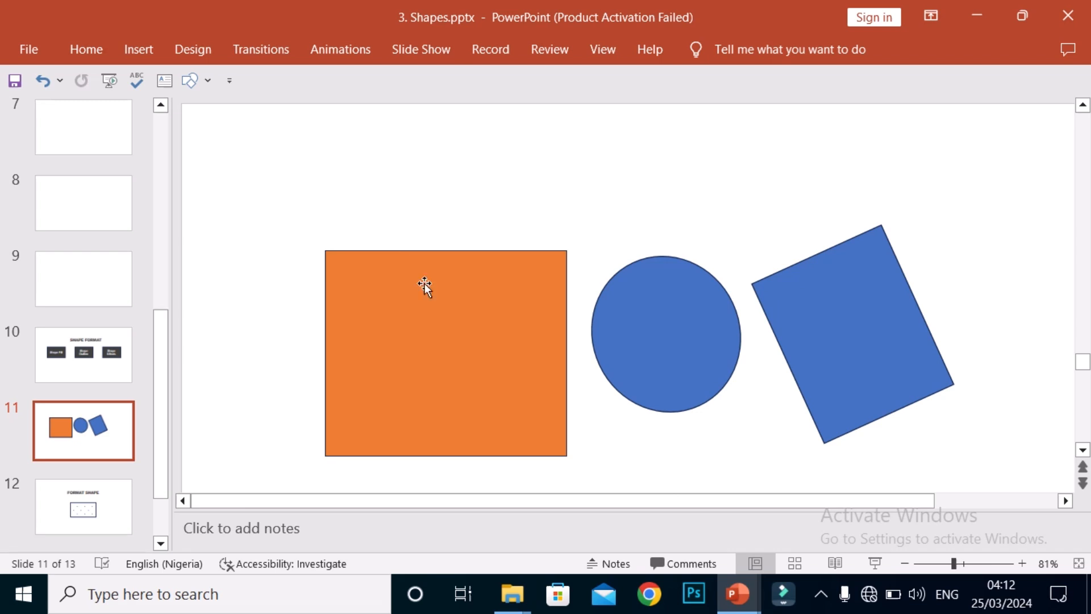
Step: Move the orange rectangle slightly upward and set its outline weight to 6 pt
click(370, 259)
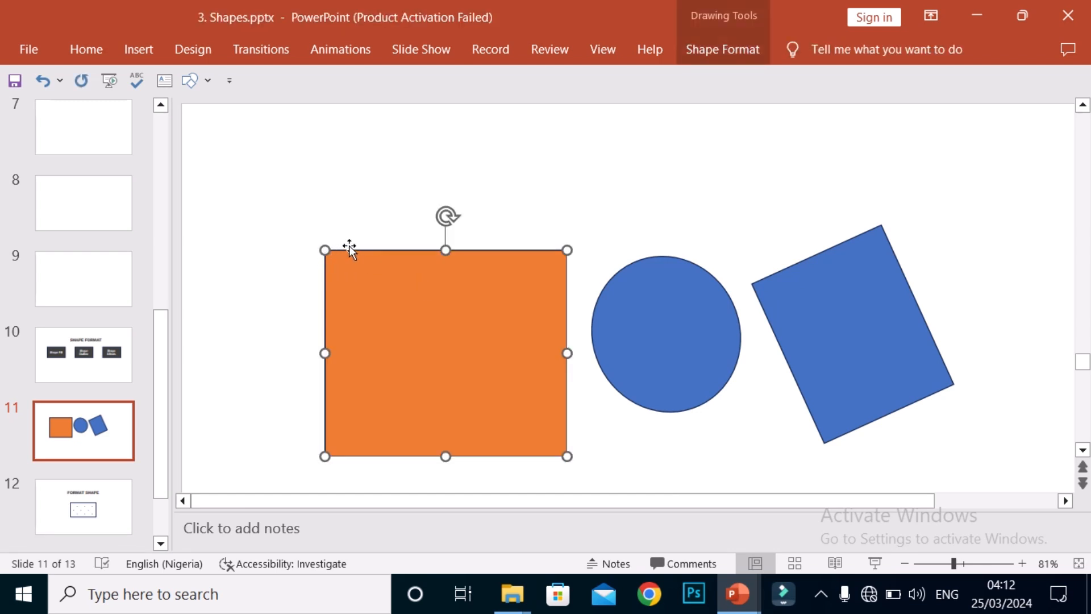
drag(464, 297, 460, 252)
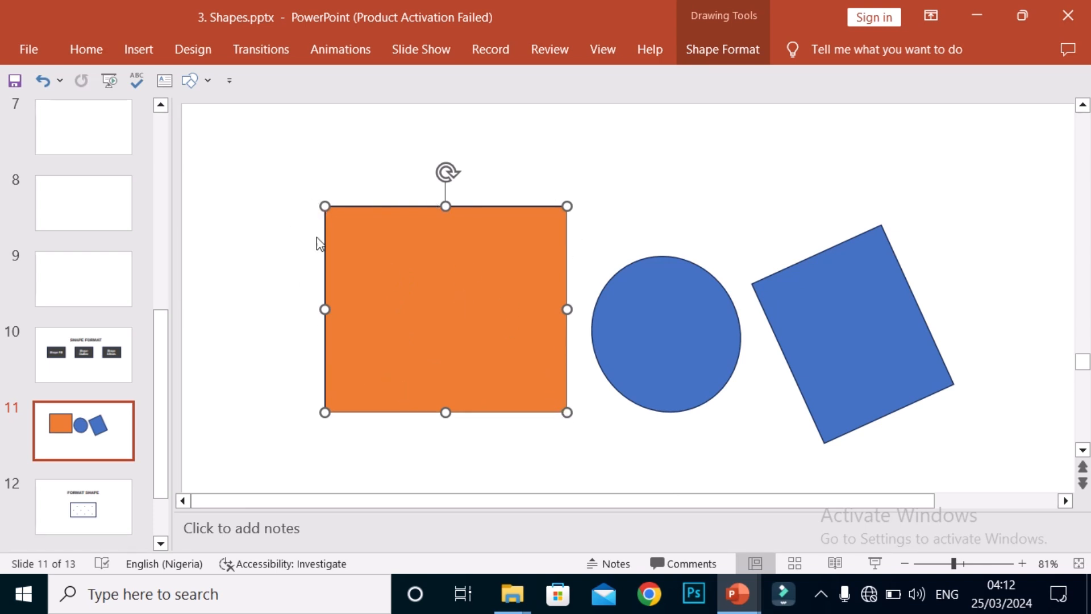
click(722, 49)
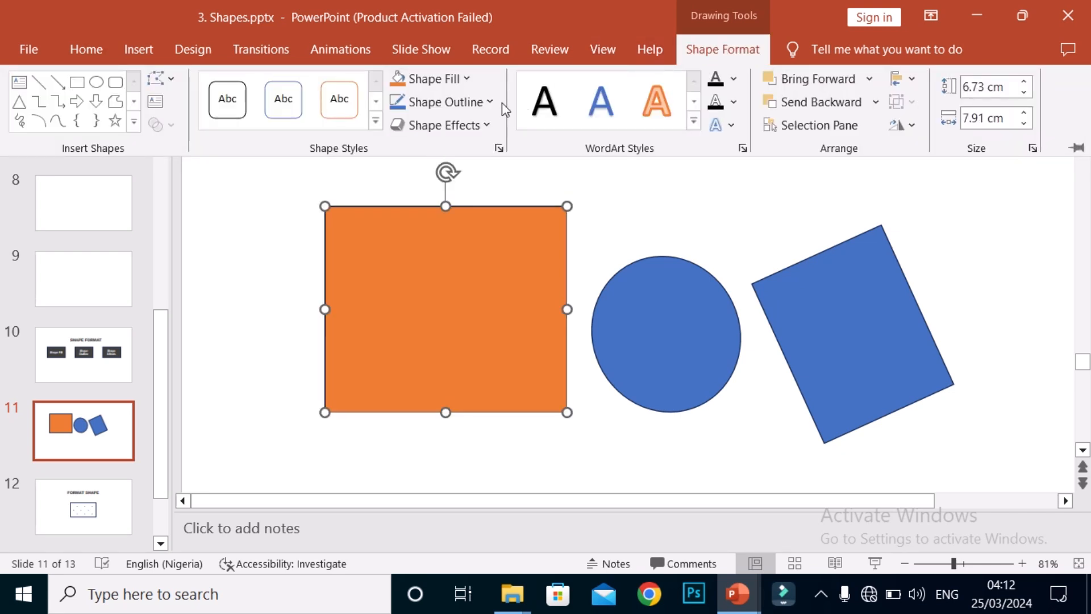
click(496, 103)
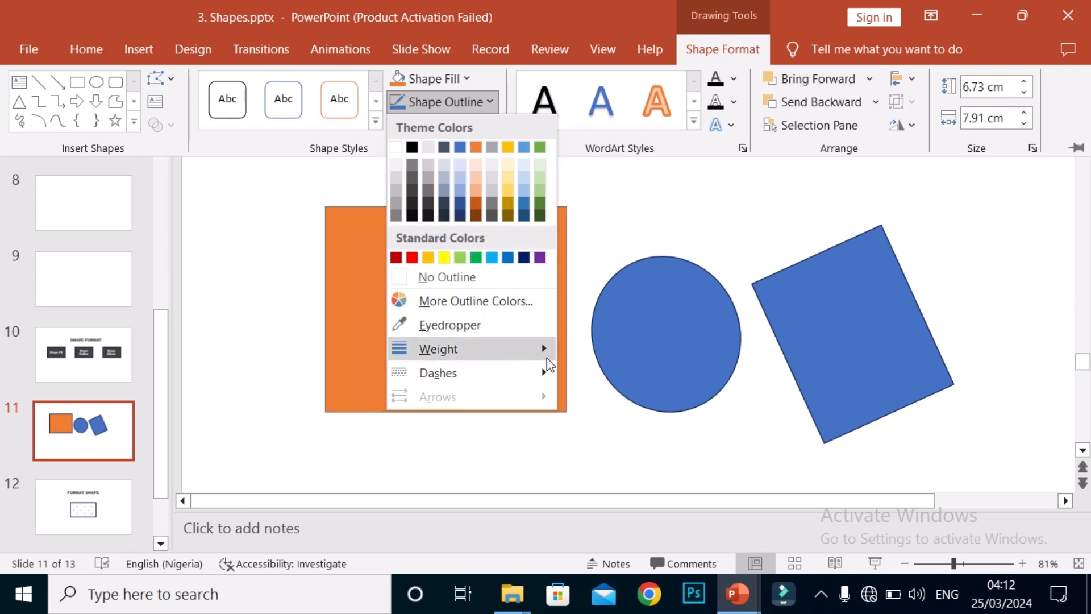
mouse_move(542, 362)
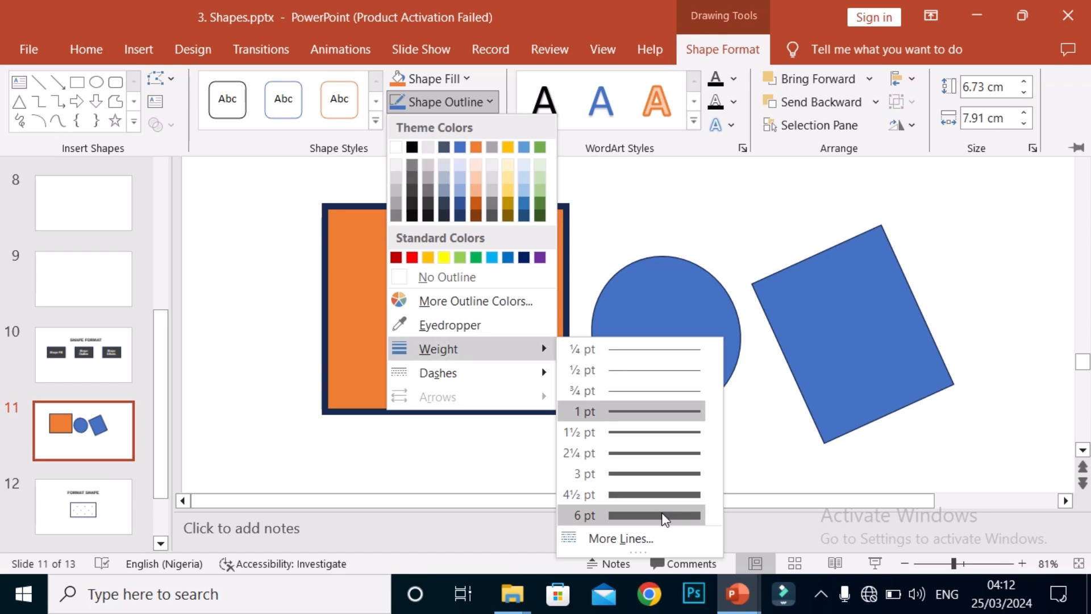
click(689, 515)
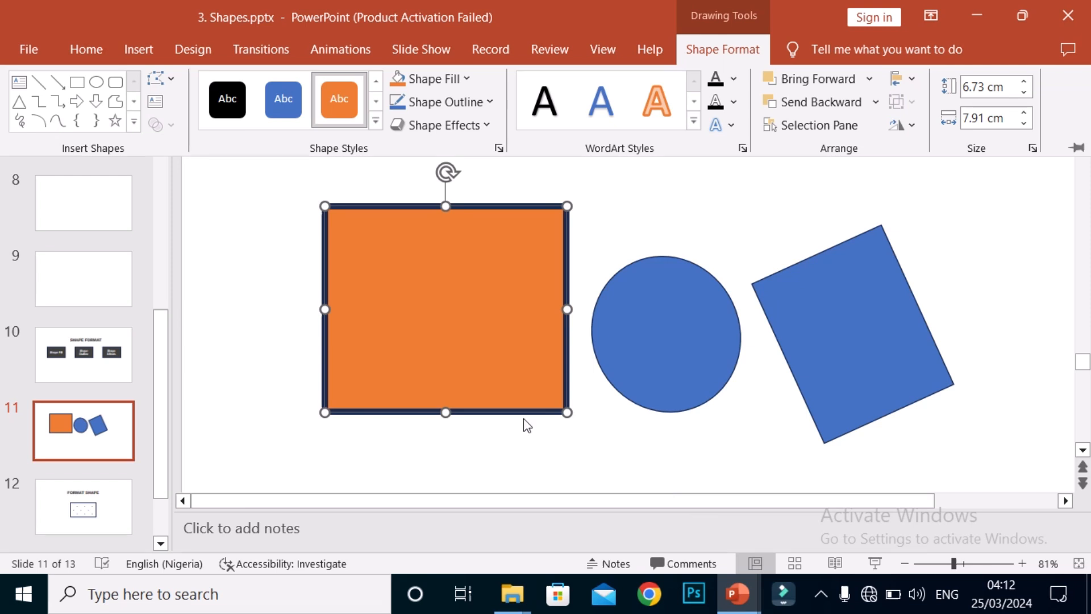
key(ctrl+F1)
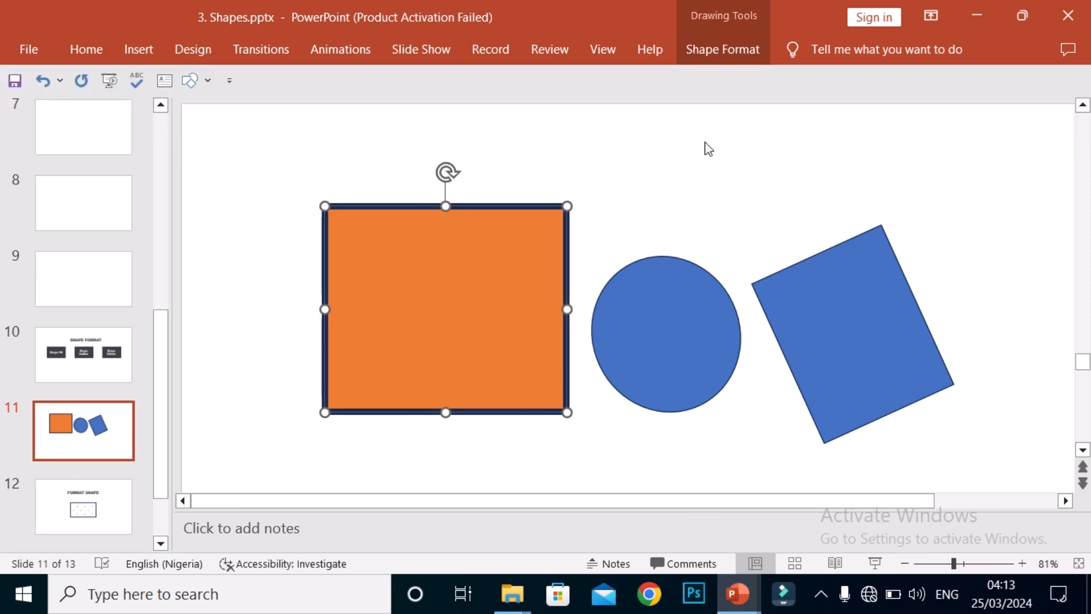
Step: Change the orange rectangle's outline to the gold theme colour
click(732, 49)
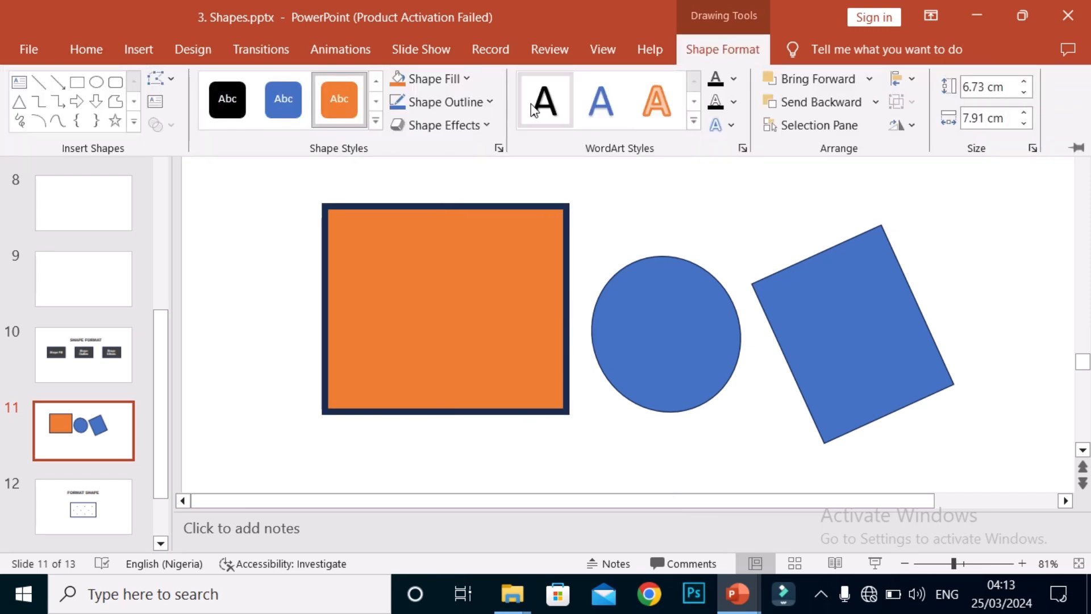
click(490, 103)
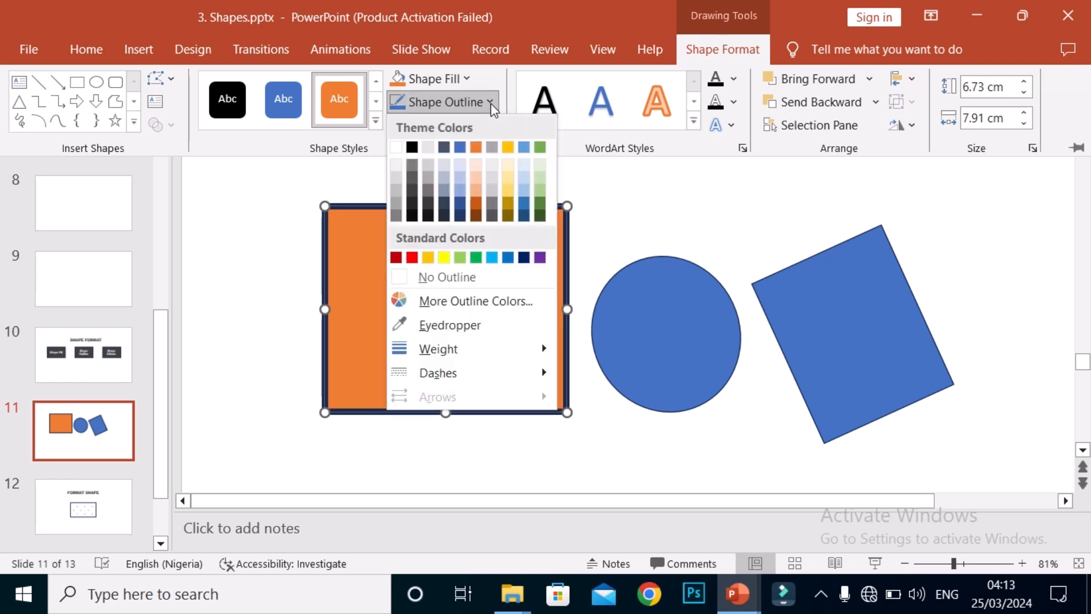
click(510, 148)
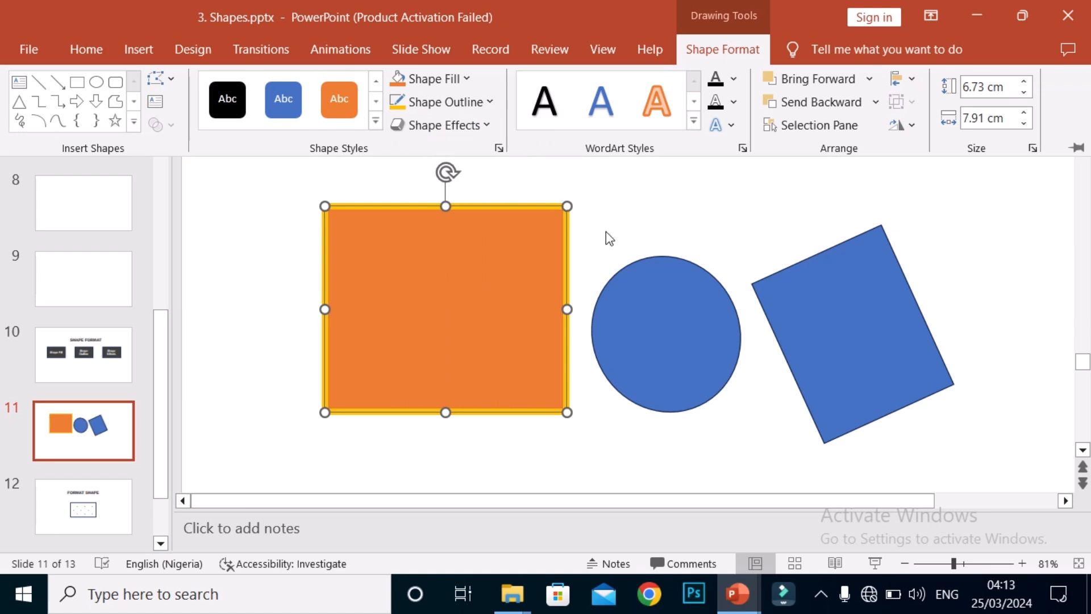
click(494, 103)
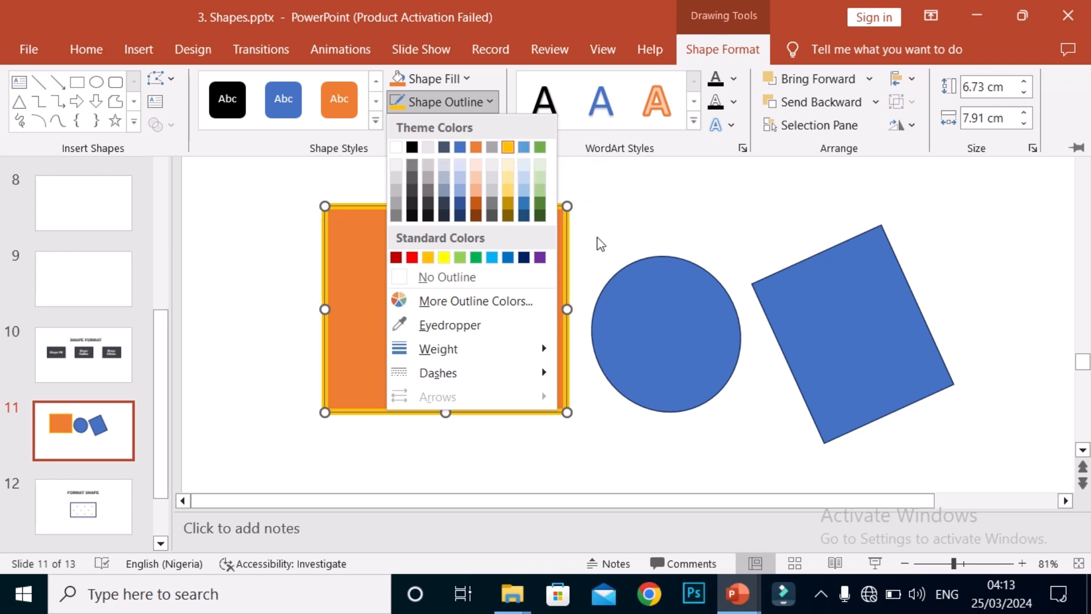
click(597, 241)
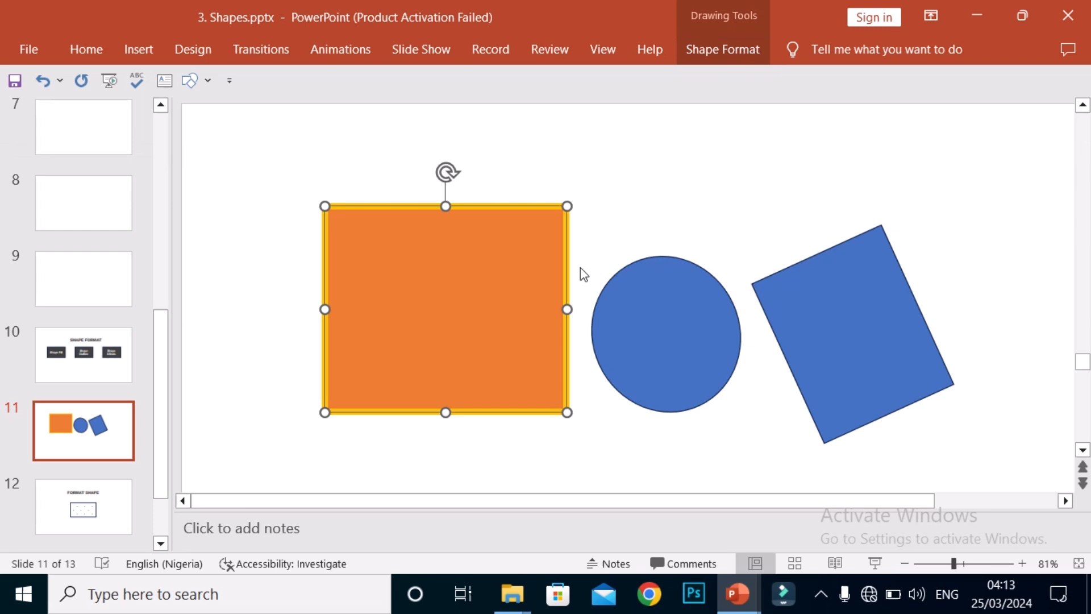
click(604, 410)
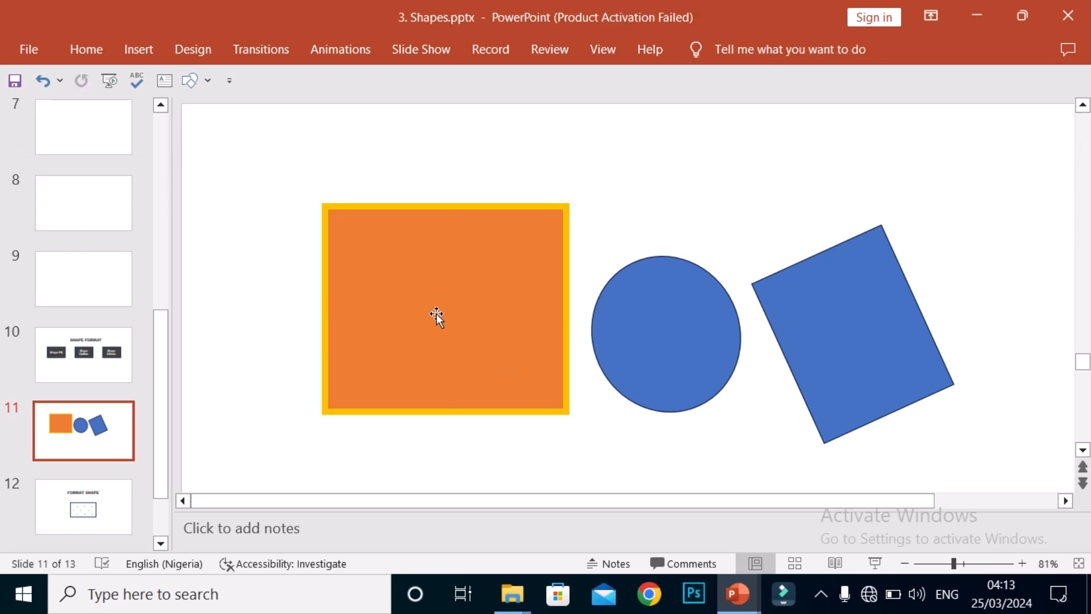
click(454, 277)
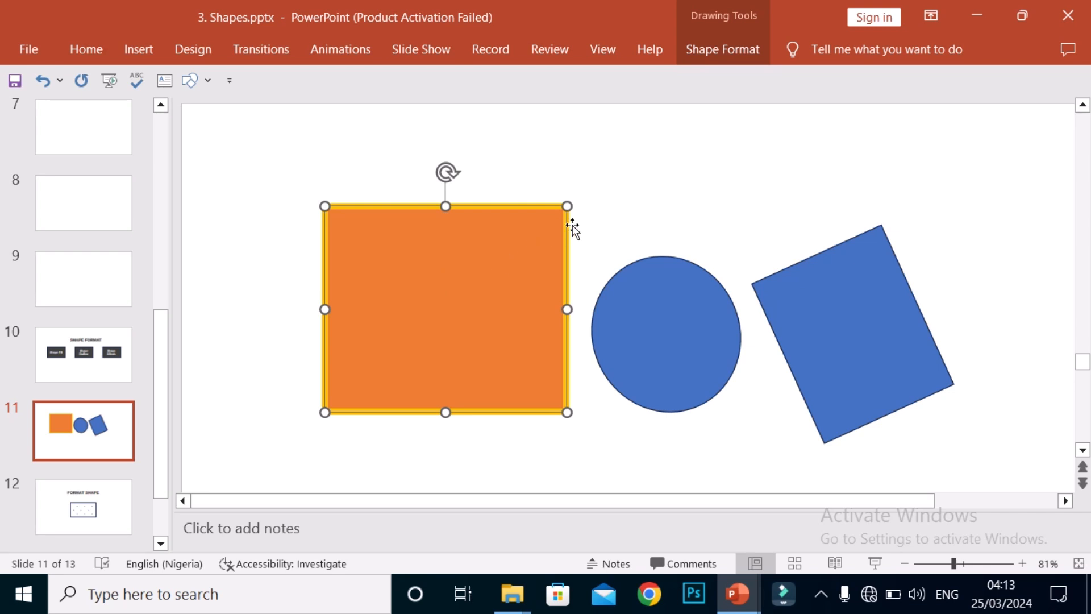
click(607, 253)
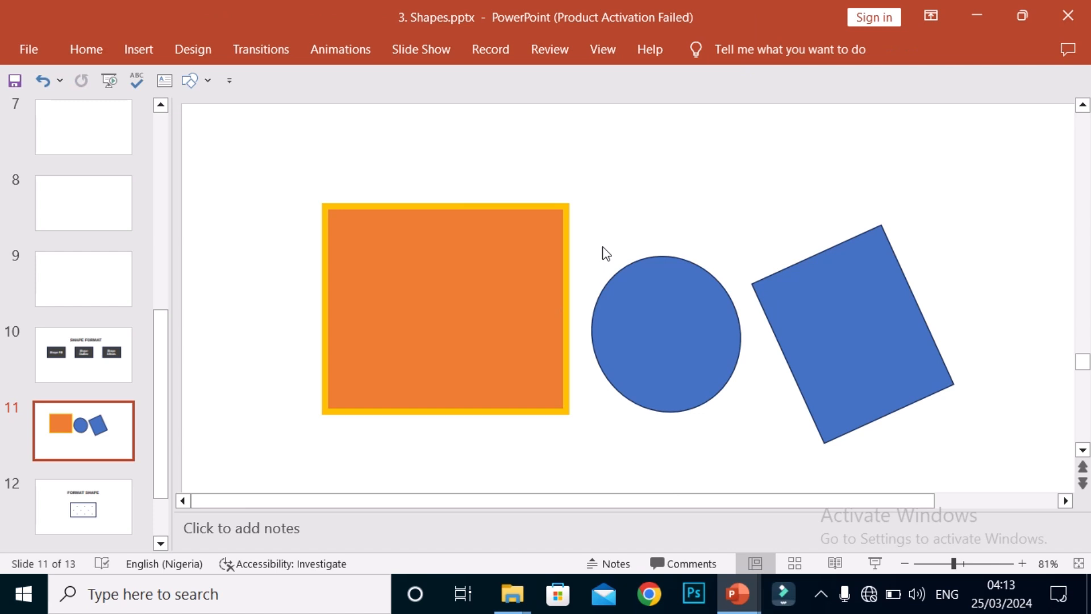
Step: Fill the circle between the two rectangles with the standard purple colour
click(652, 315)
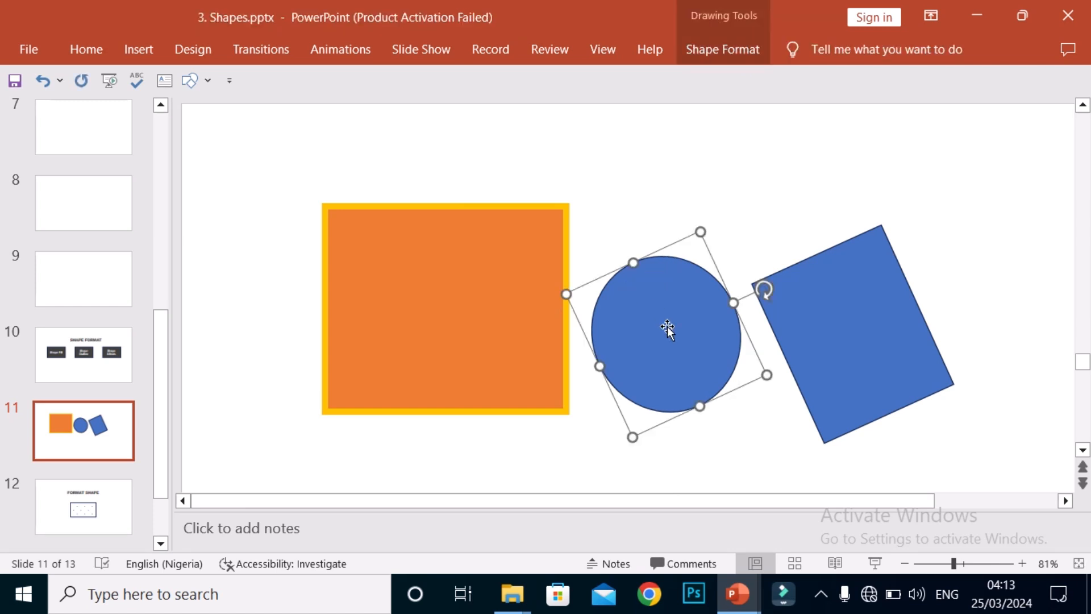
click(718, 53)
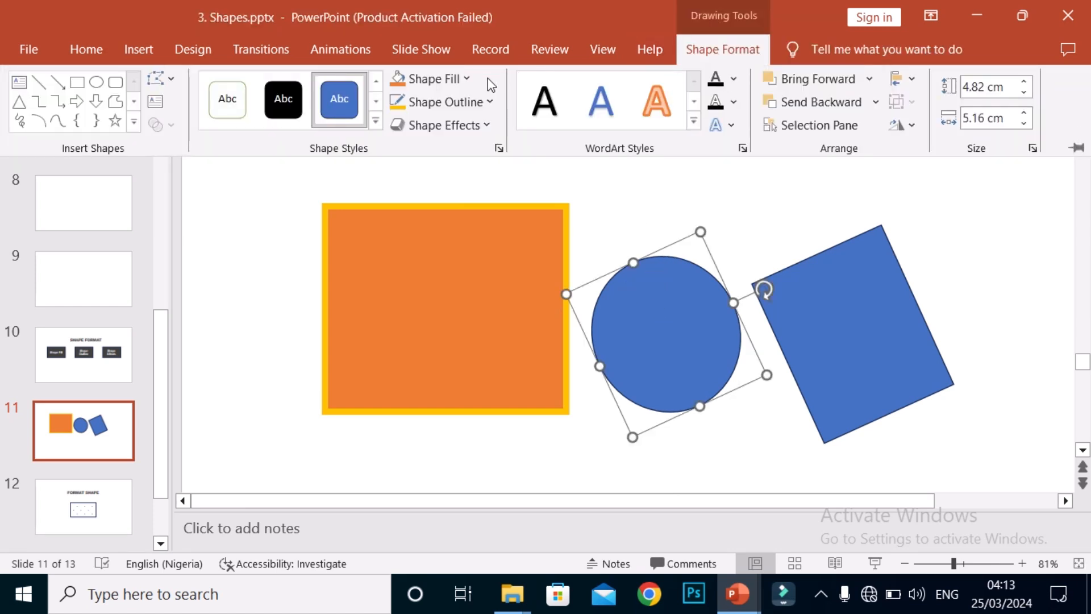
click(430, 79)
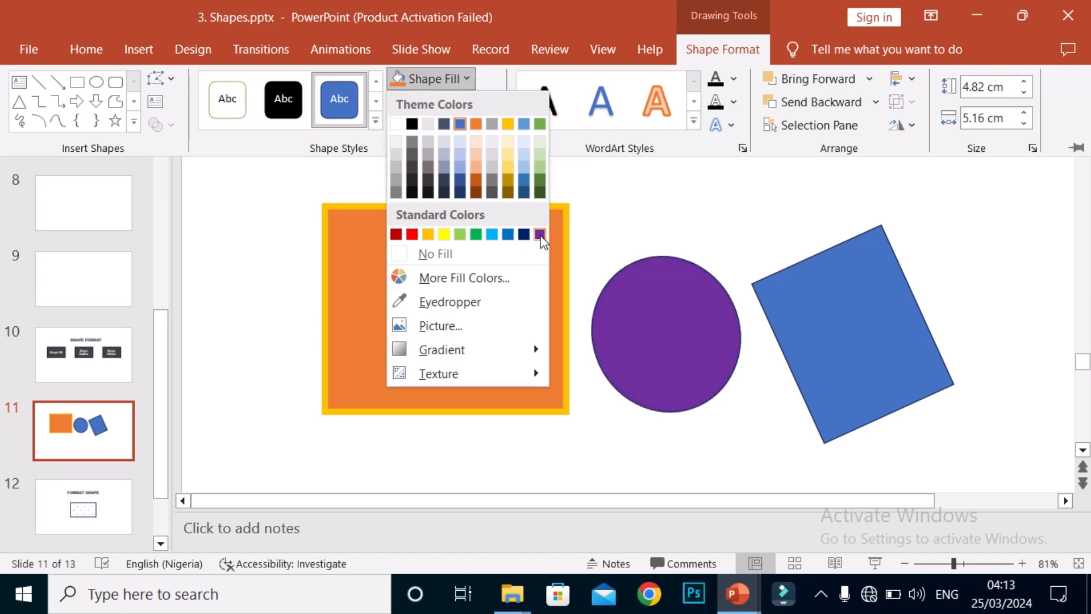
click(540, 234)
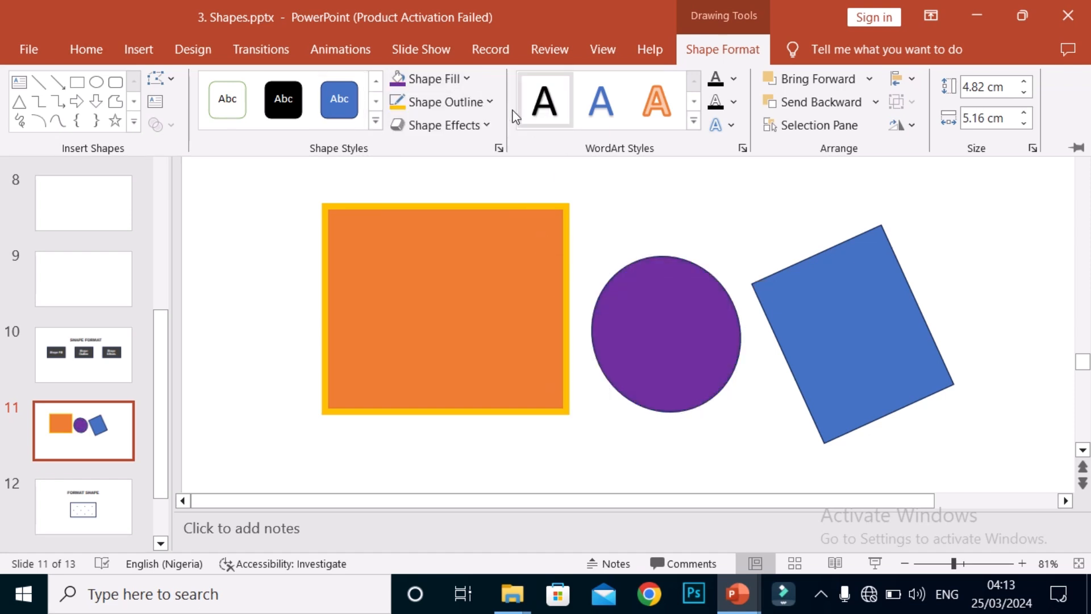
Step: Give the purple circle an outline in the darkest black theme shade with a weight of 2¼ pt
click(488, 103)
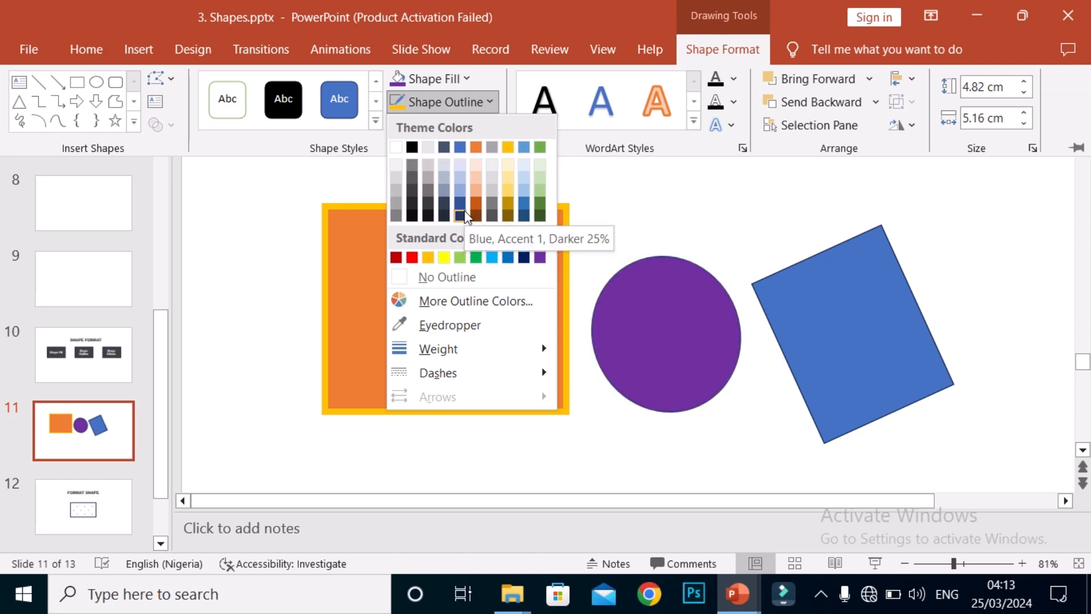
click(412, 217)
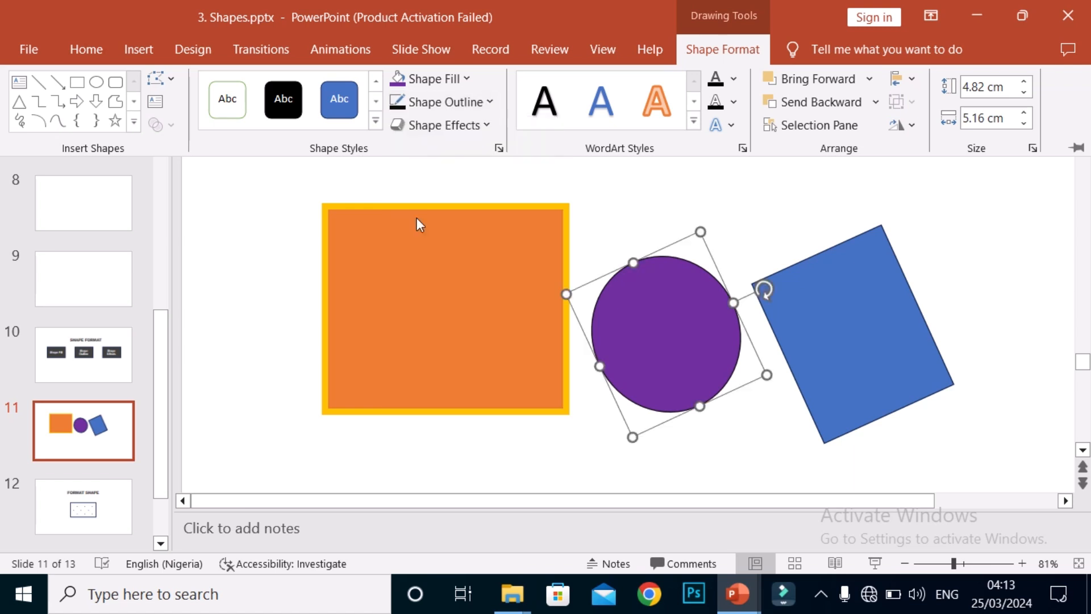
click(492, 121)
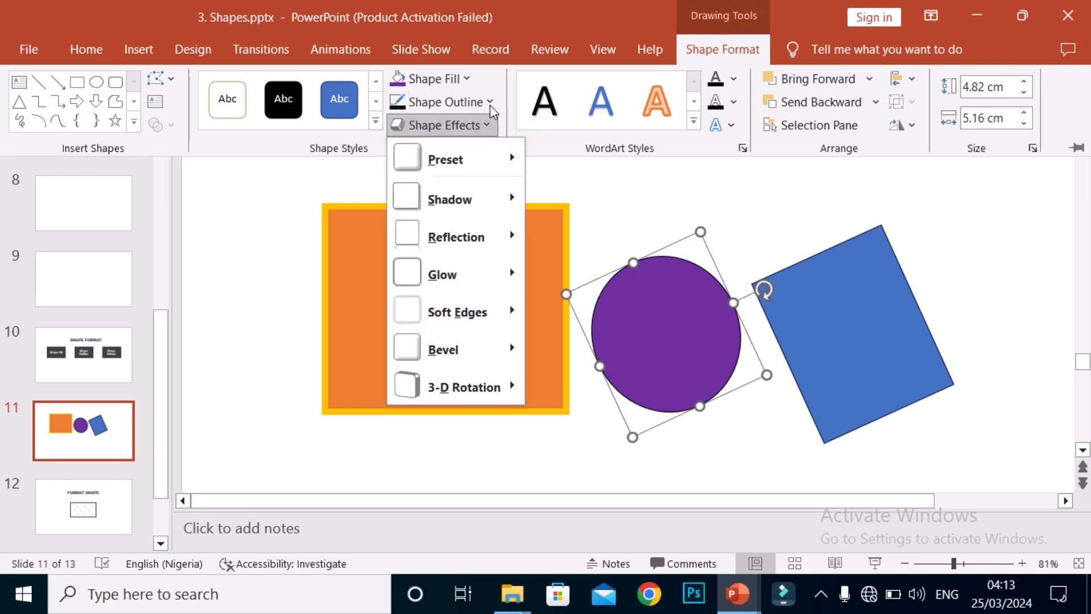
click(490, 102)
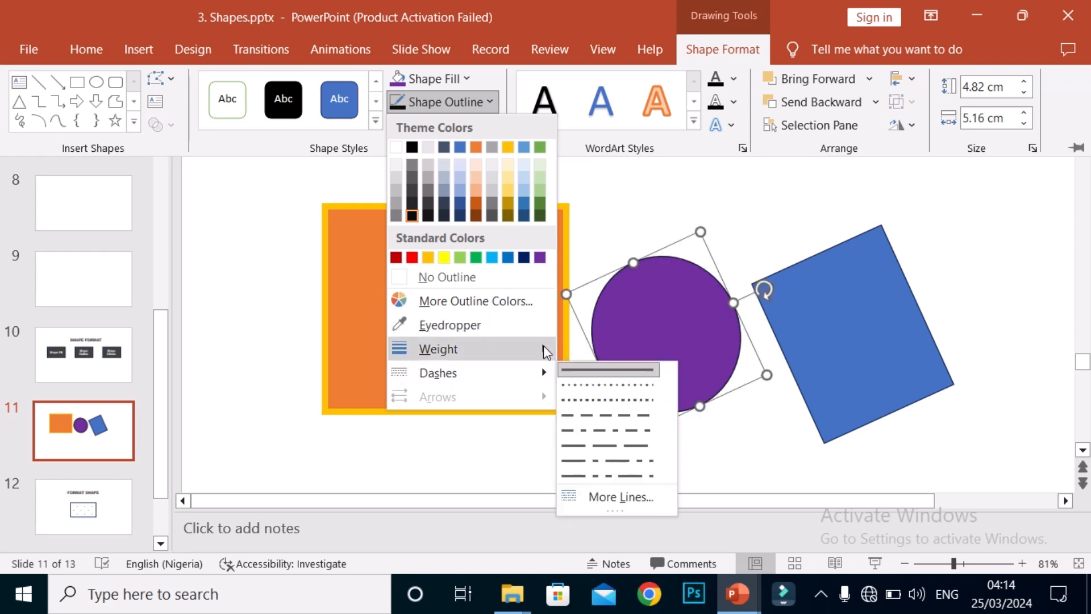
mouse_move(545, 348)
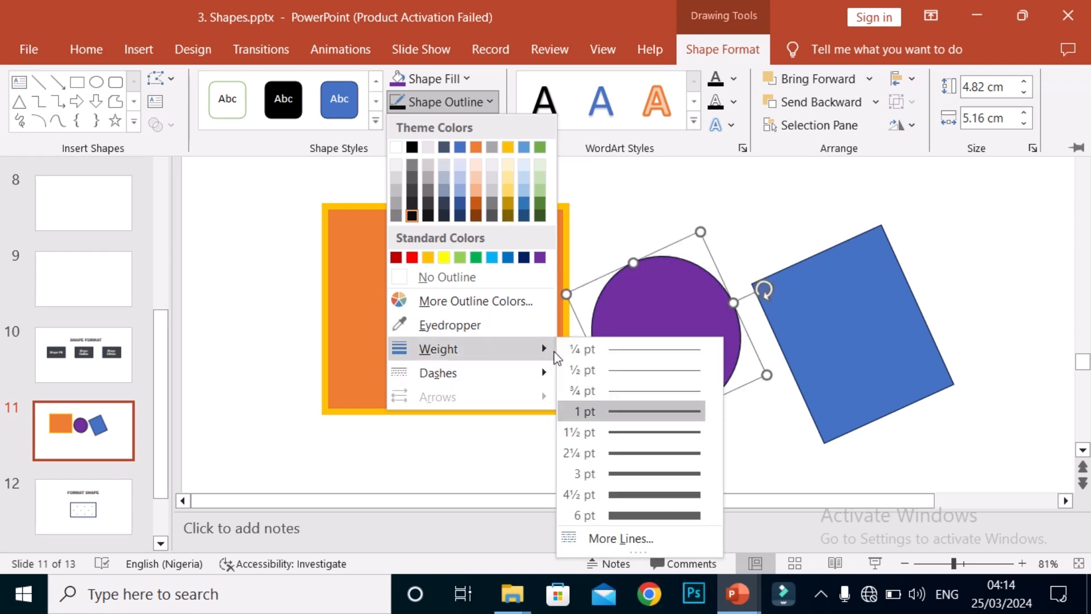
click(621, 447)
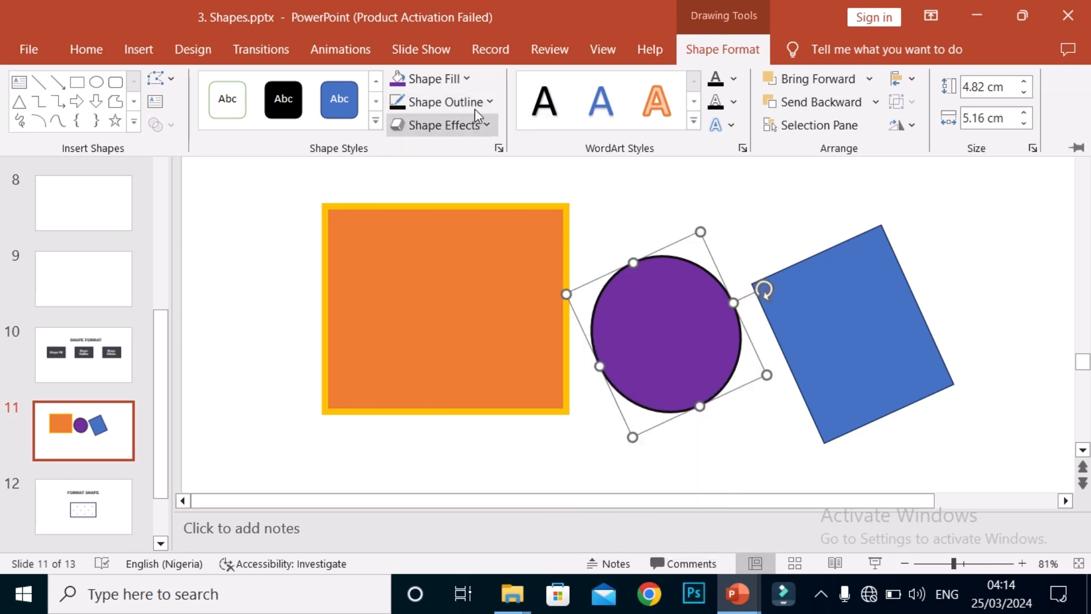
Step: Change the purple circle's outline to the square-dot dash style and deselect the circle
click(494, 106)
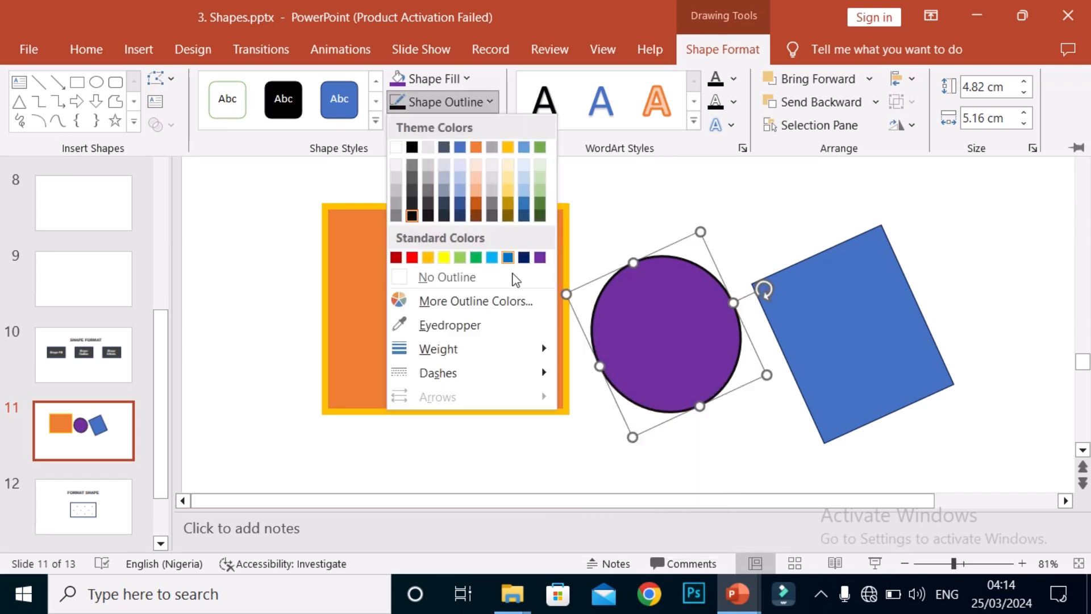
mouse_move(554, 376)
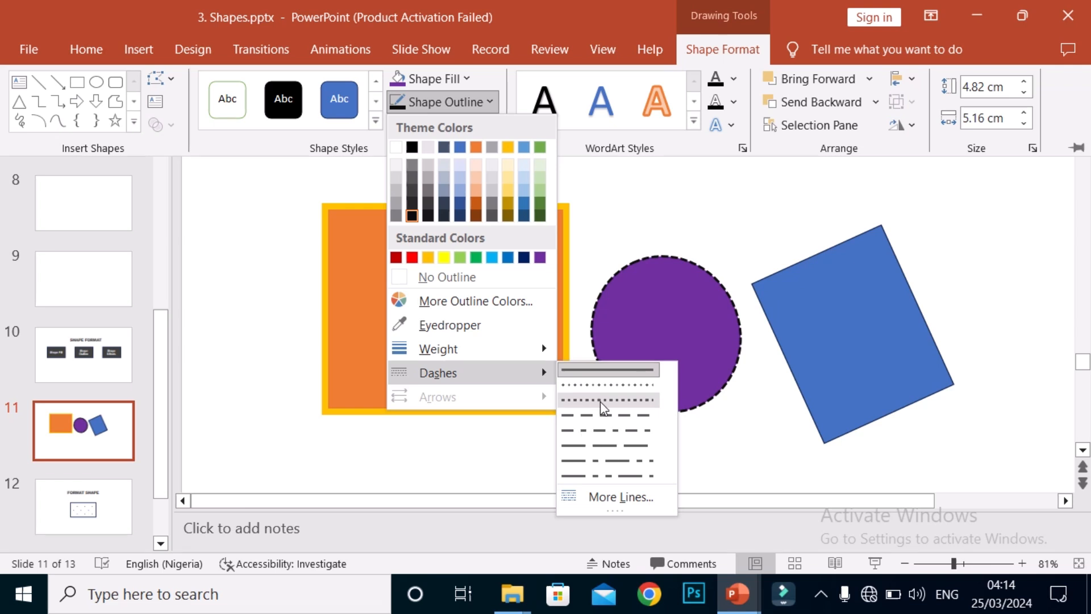
click(624, 401)
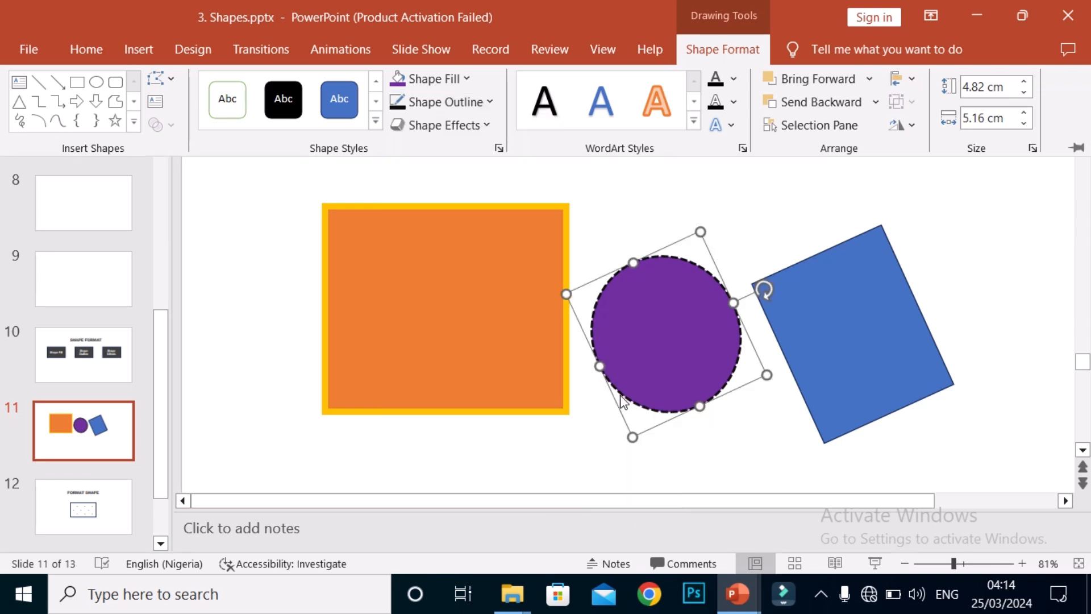
key(ctrl+F1)
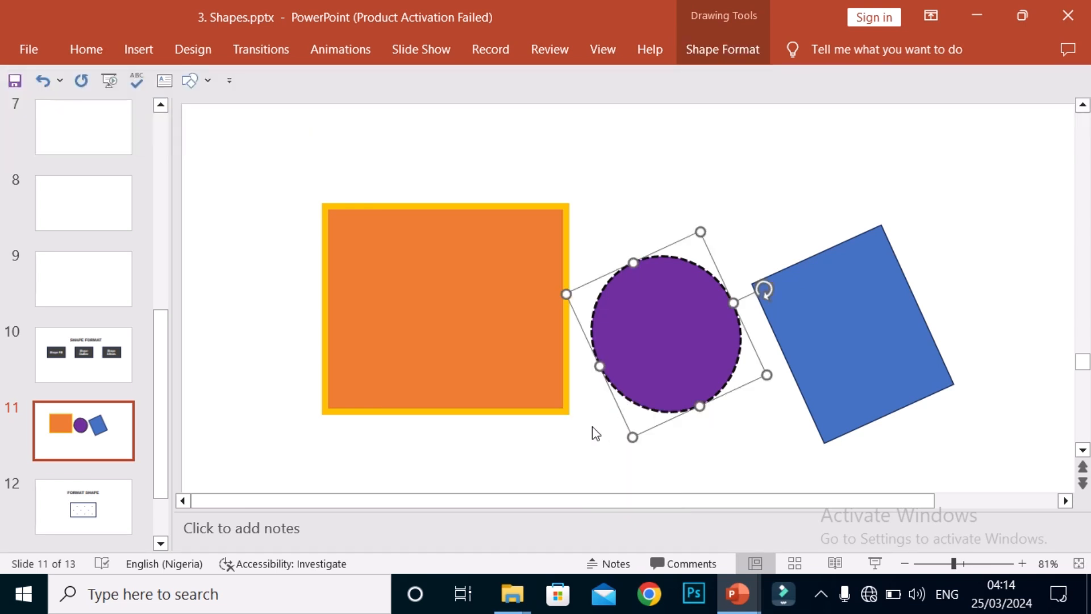
click(592, 427)
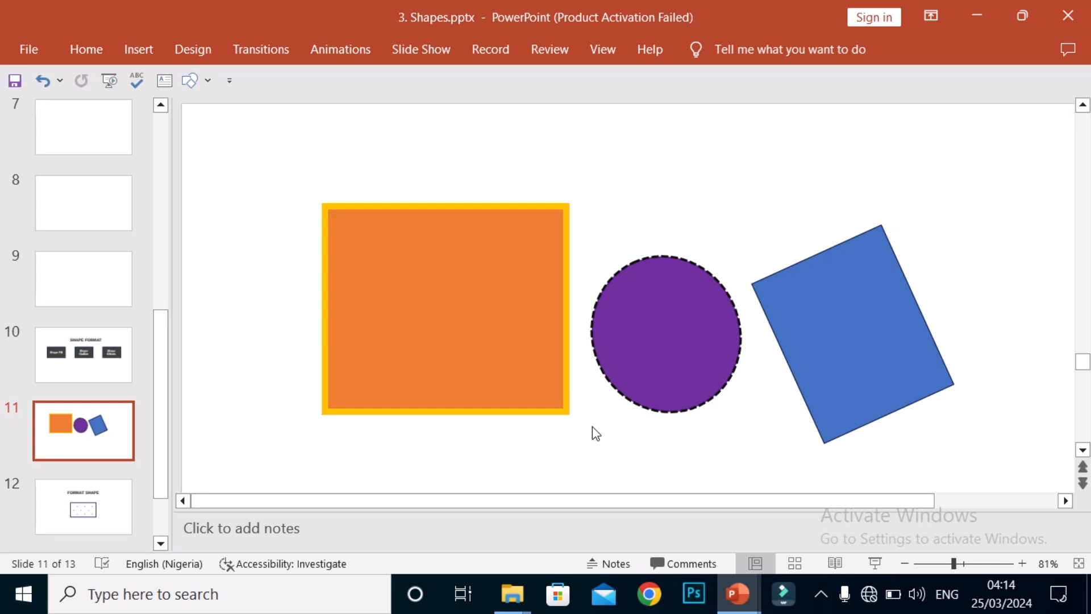
Step: Fill the rotated blue rectangle with the dark blue-grey theme colour
click(861, 325)
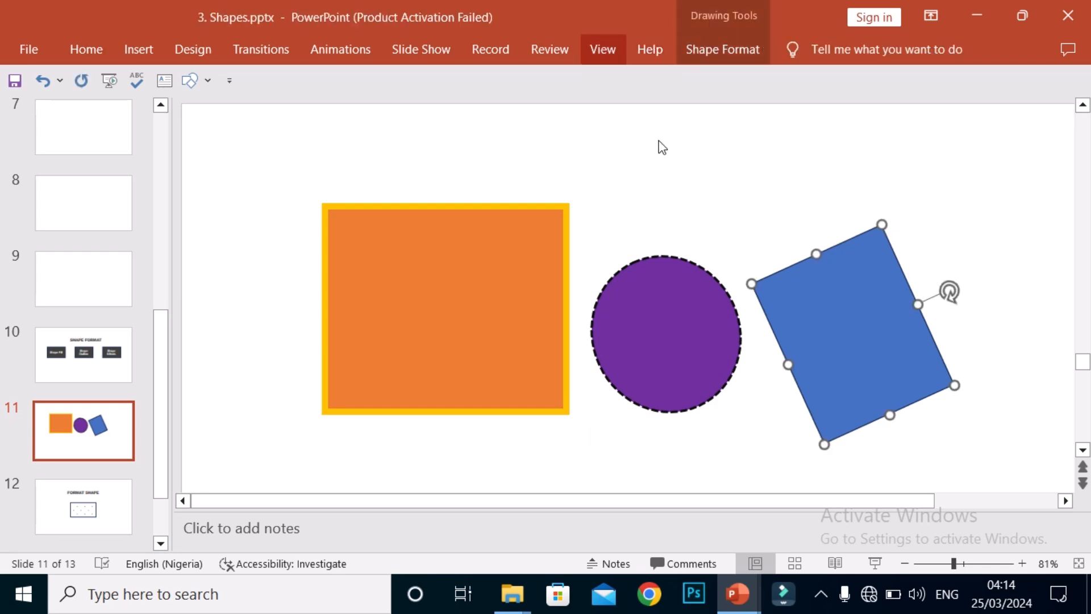
click(728, 50)
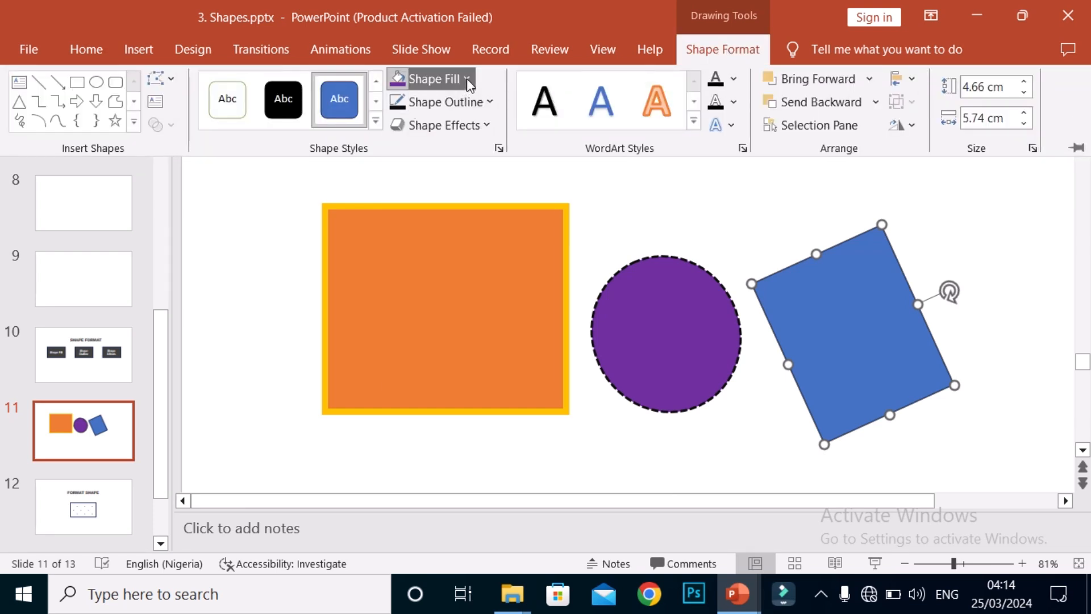
click(466, 79)
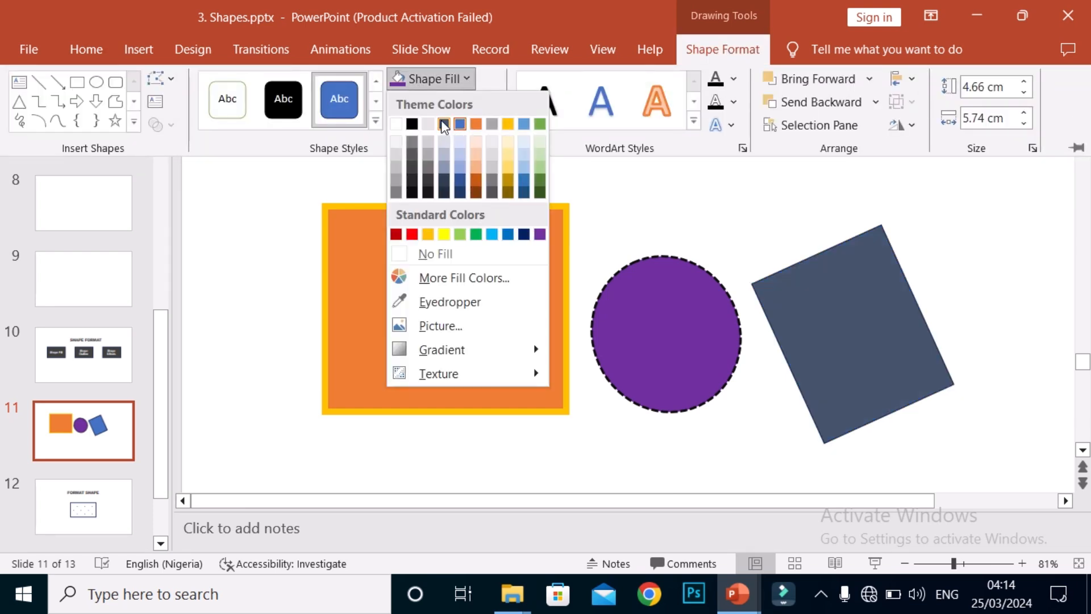
click(444, 123)
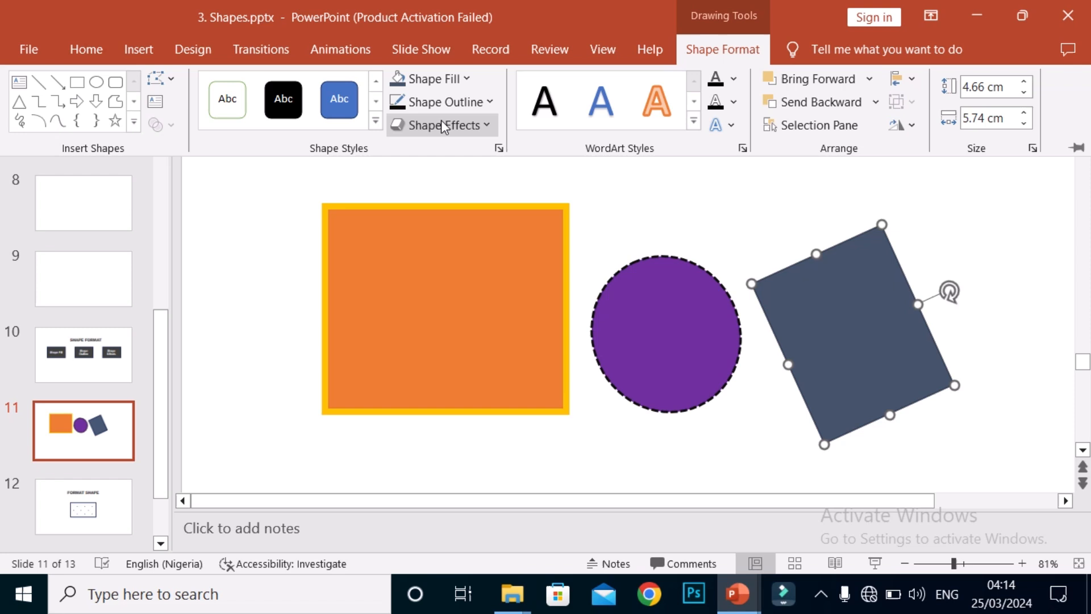
Step: Change the rotated rectangle's outline to the green theme colour and deselect it
click(492, 103)
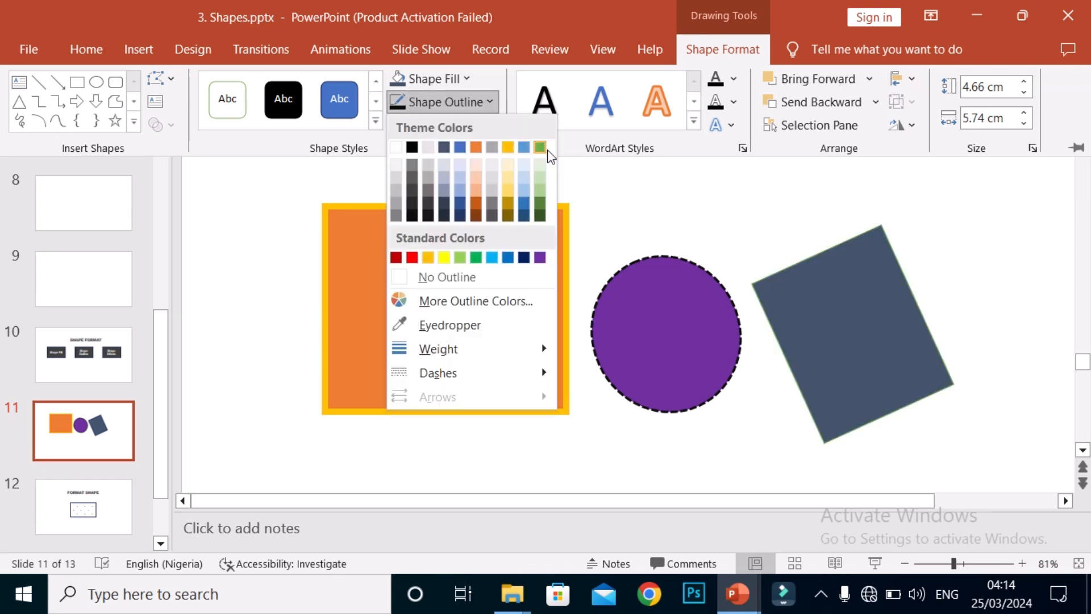
click(548, 150)
click(638, 222)
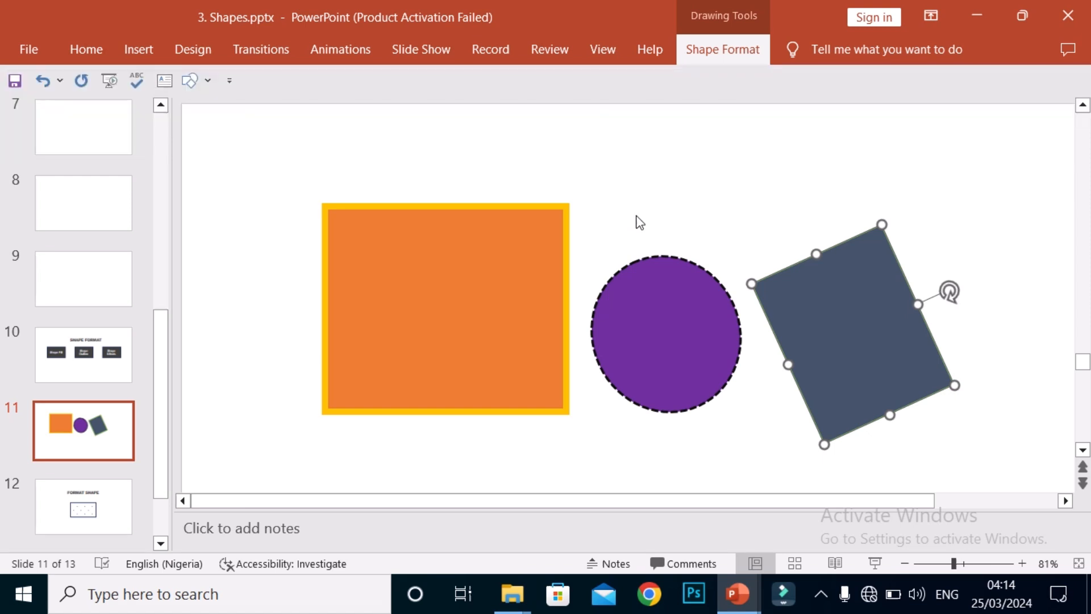
click(711, 217)
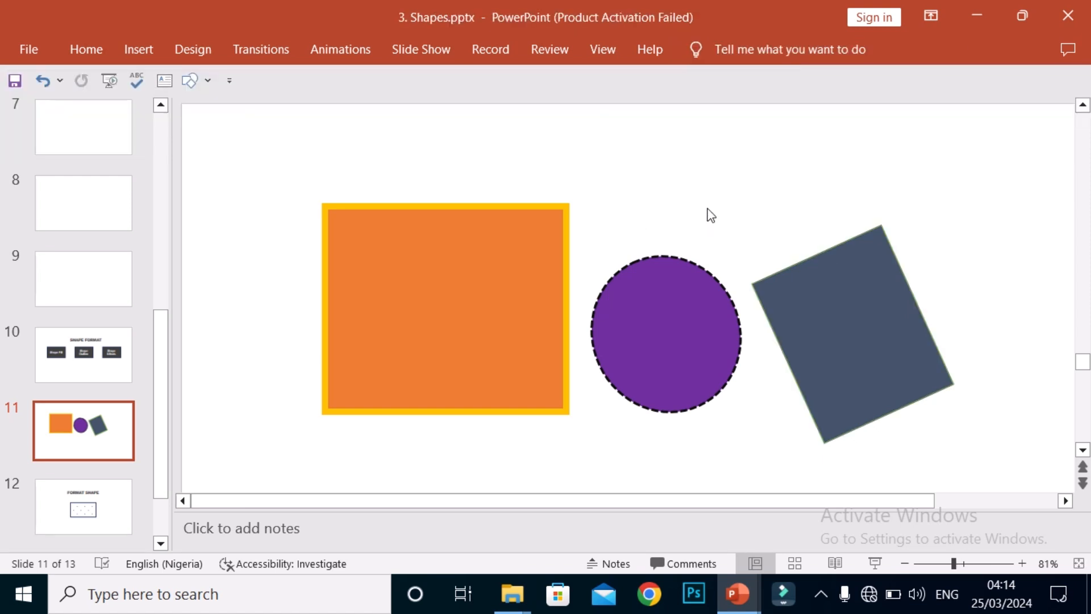
Step: Select the orange rectangle, review its shape formatting tools, and deselect it
click(512, 298)
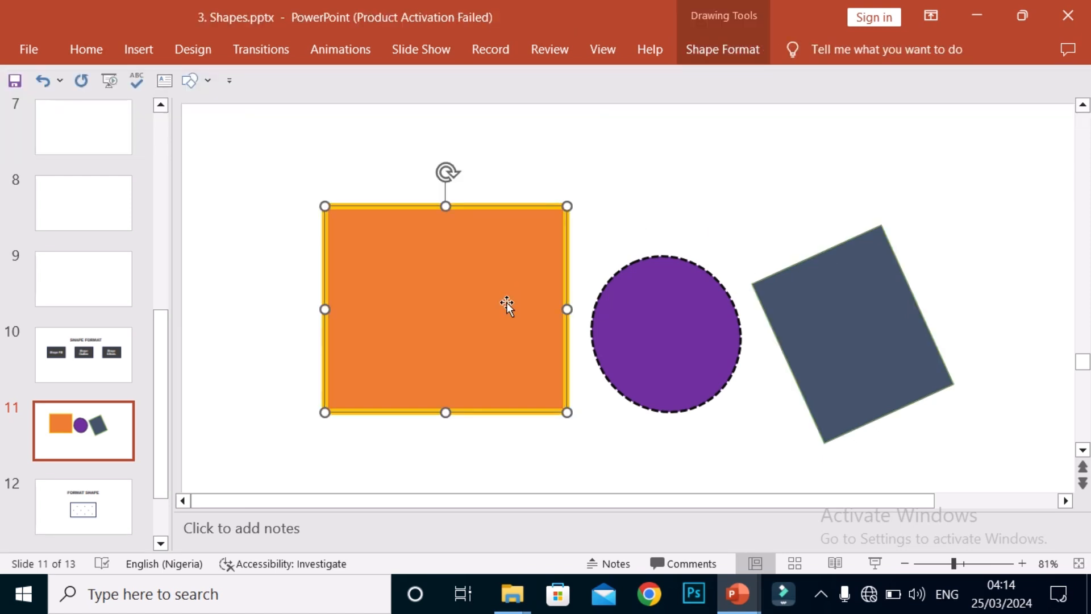
click(711, 53)
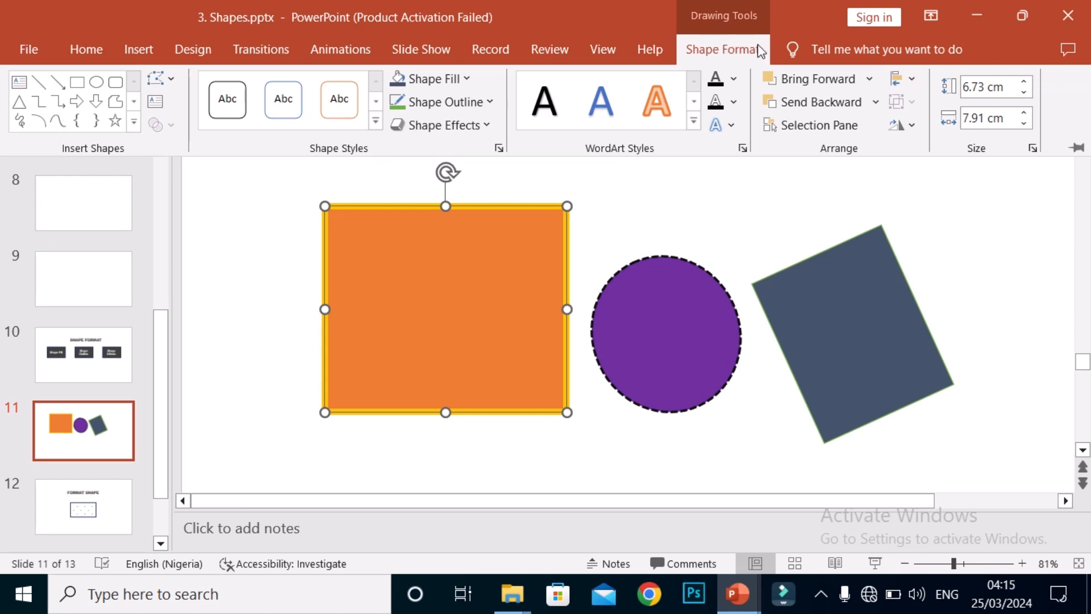
click(677, 196)
click(669, 201)
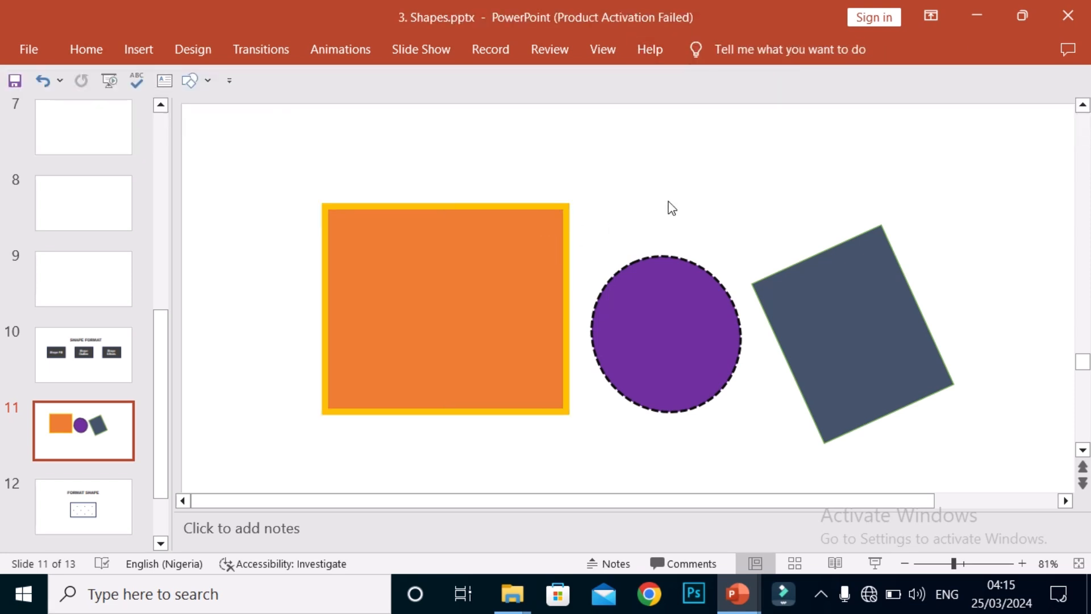
Step: Move the orange rectangle slightly down and to the left on the slide
click(506, 287)
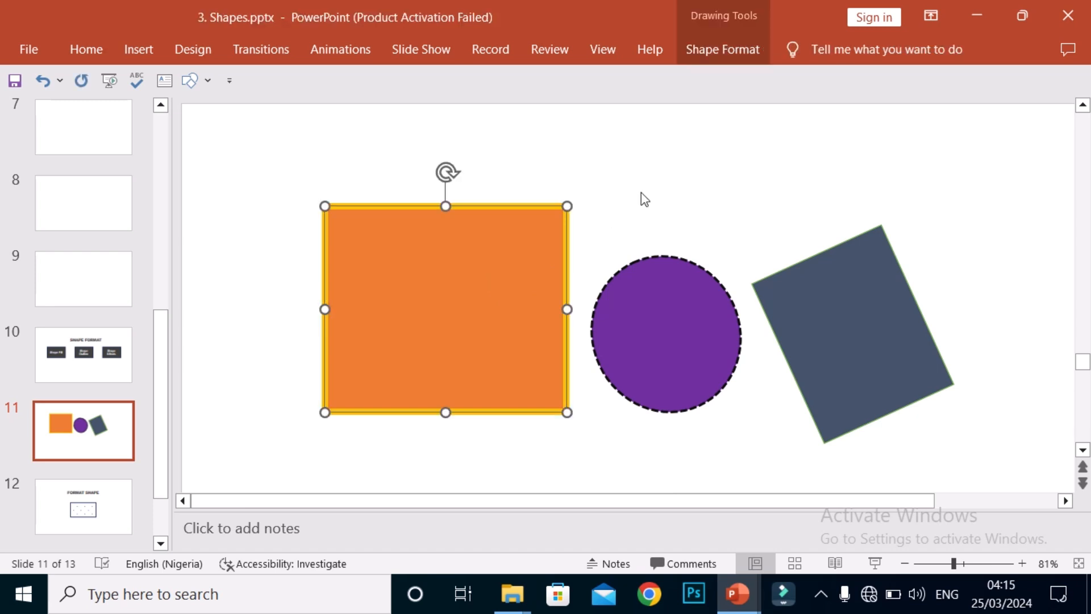
right_click(508, 281)
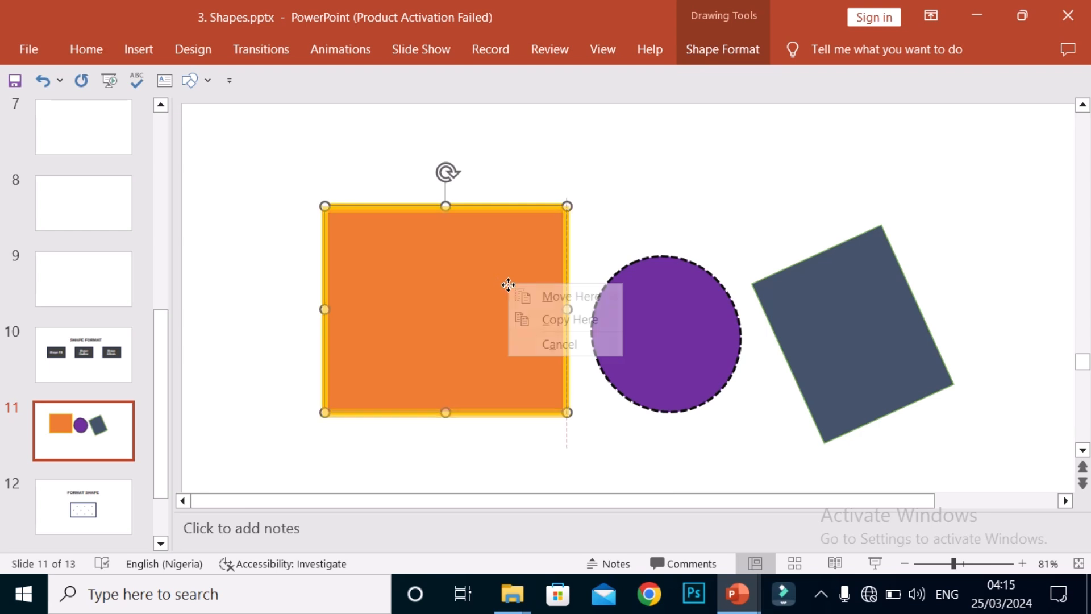
right_click(465, 290)
drag(458, 291, 437, 290)
Step: Examine the Fill and Line options in the orange rectangle's Format Shape settings, and close them
right_click(437, 290)
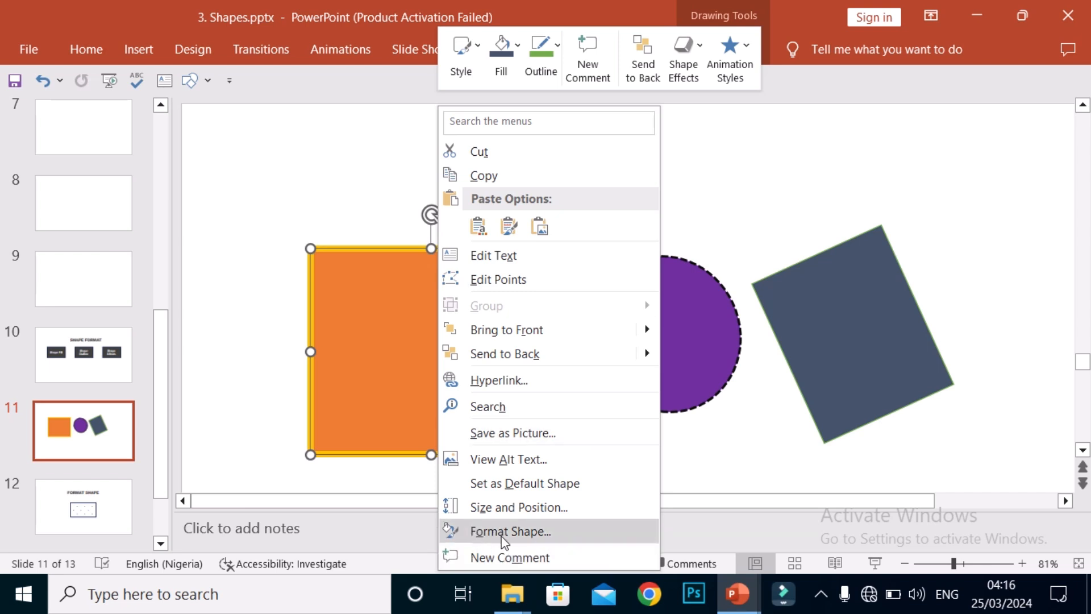
click(611, 530)
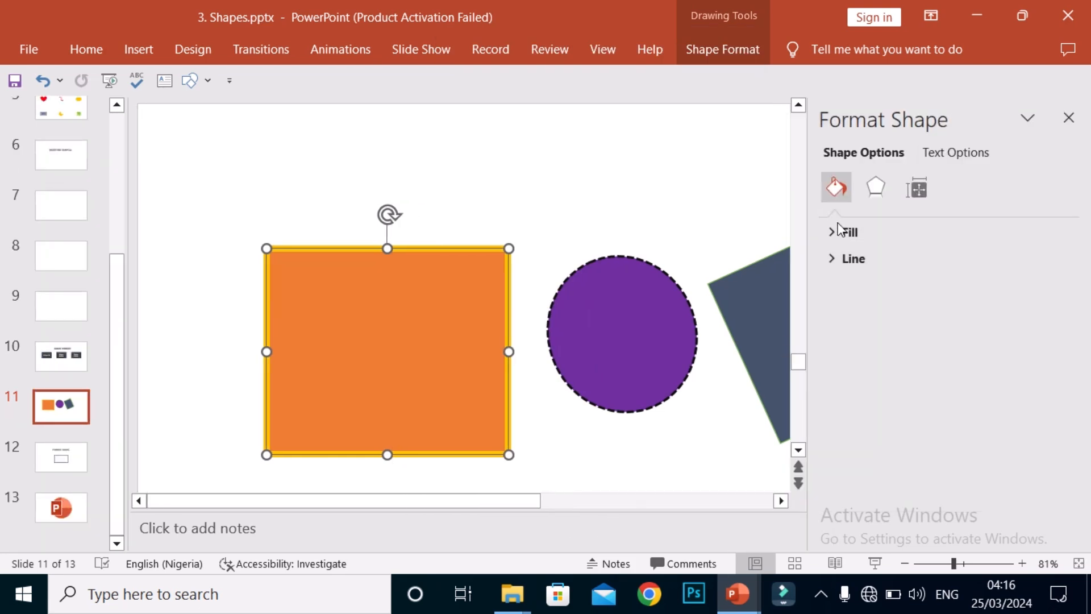
click(848, 233)
click(848, 233)
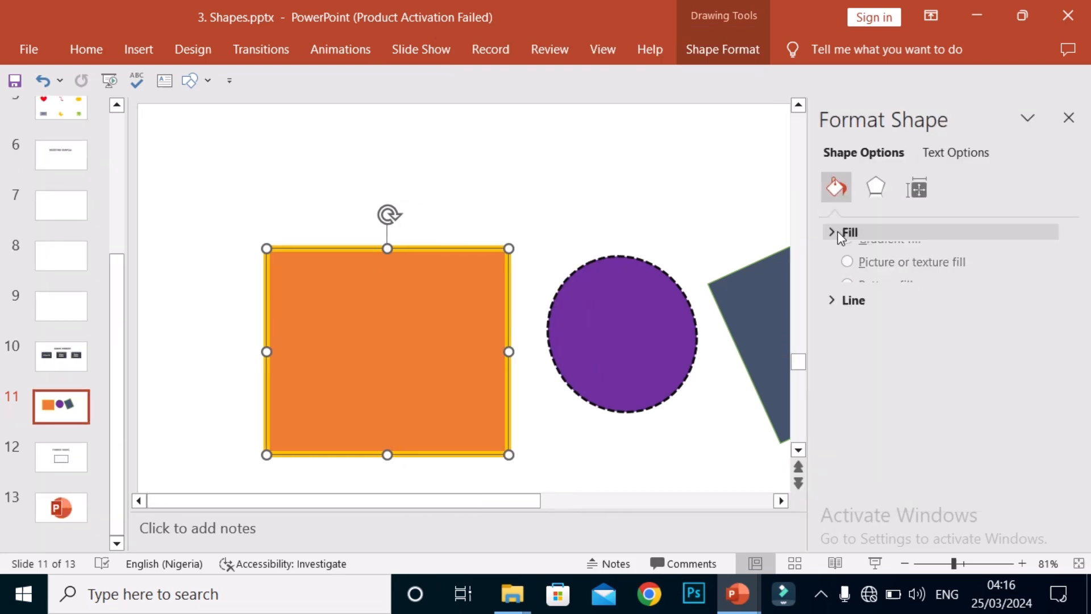
click(832, 257)
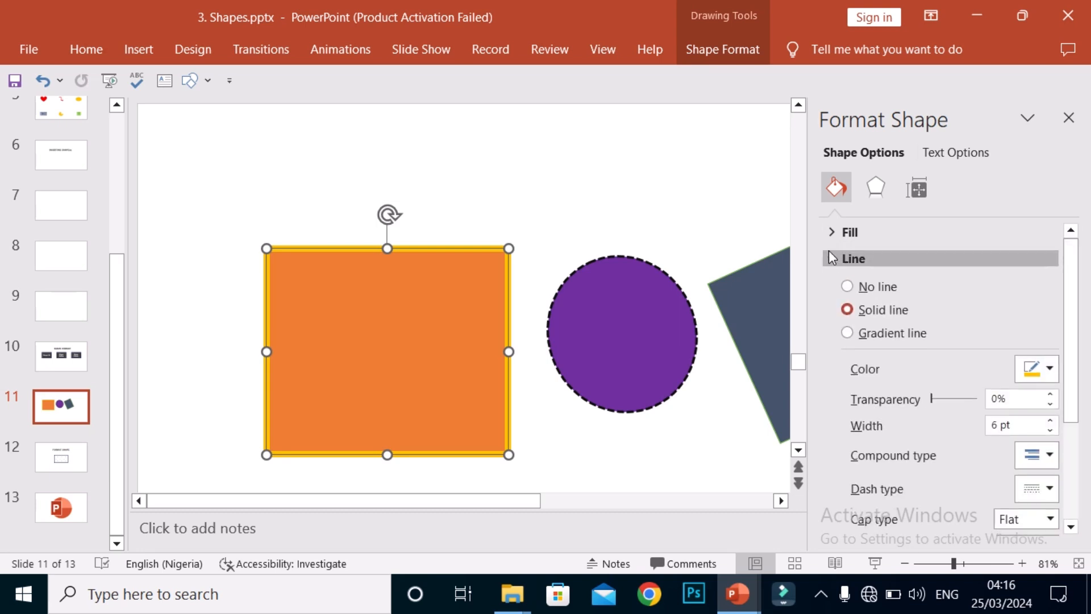
click(831, 254)
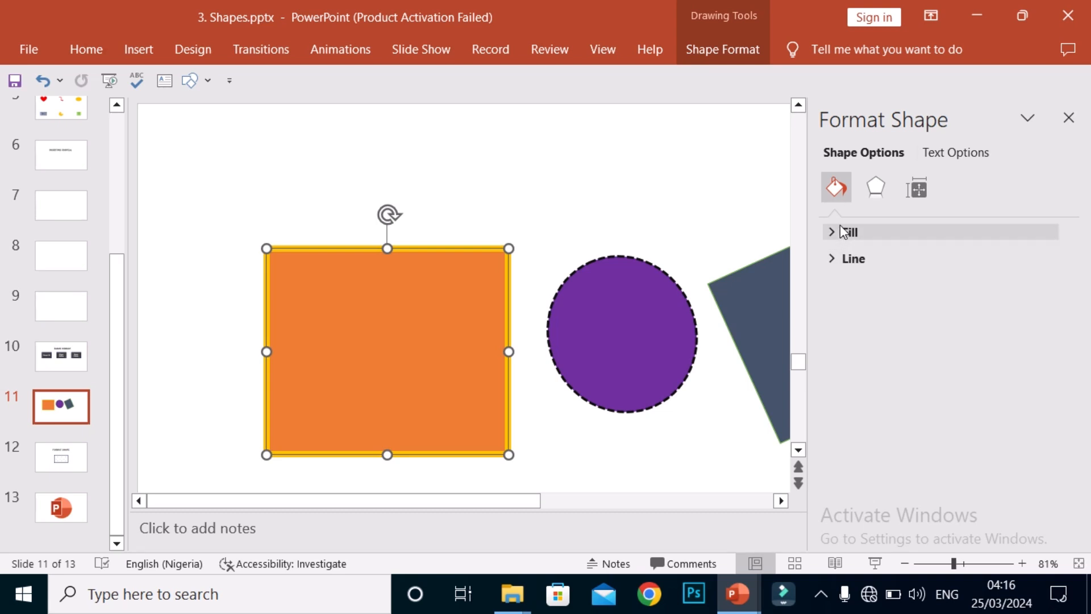
click(871, 232)
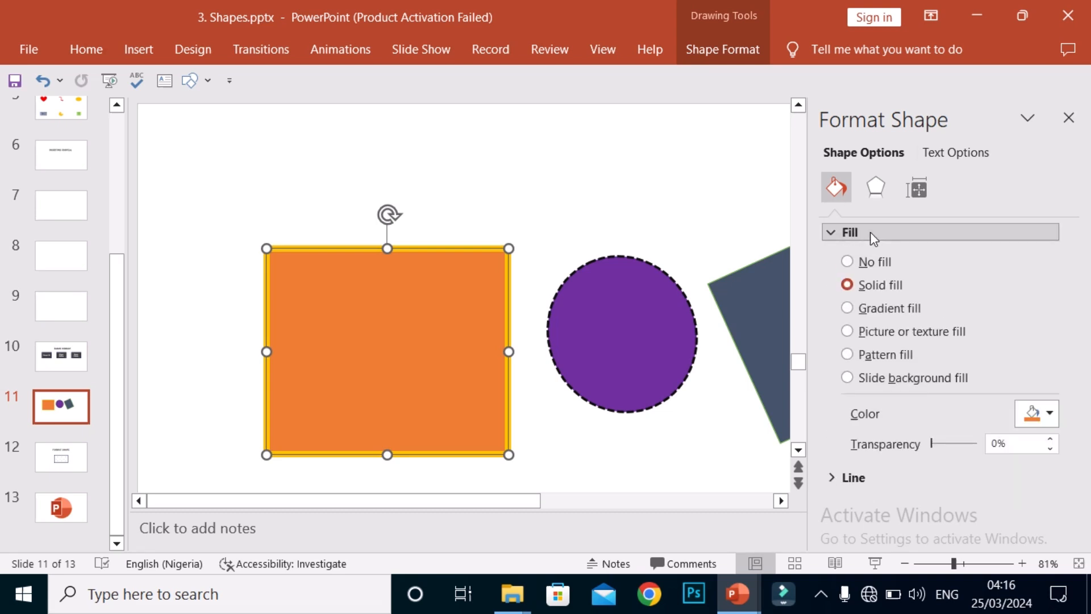
click(865, 227)
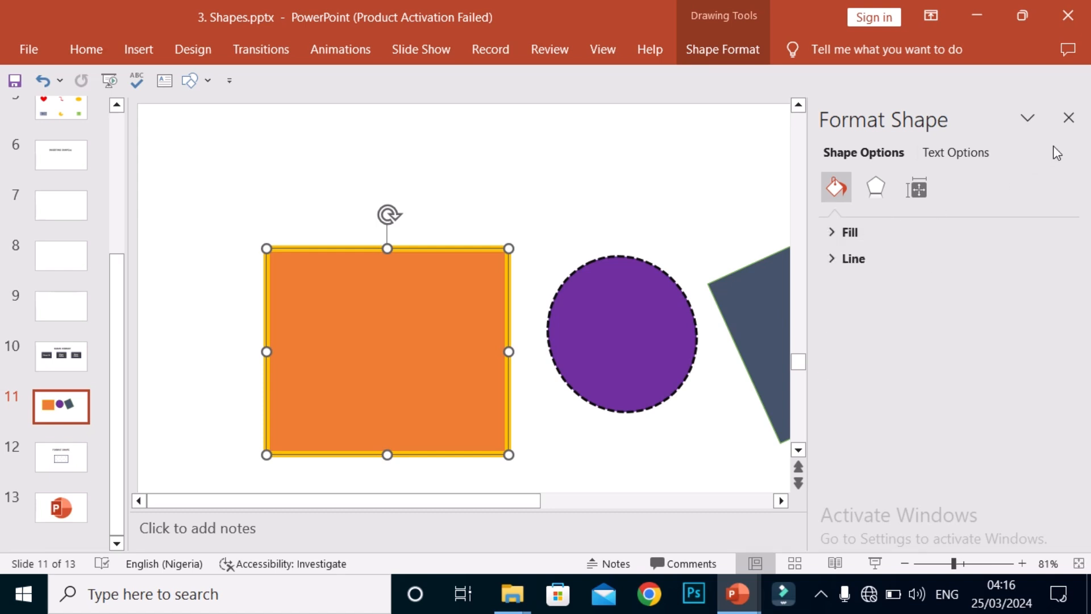
click(1076, 126)
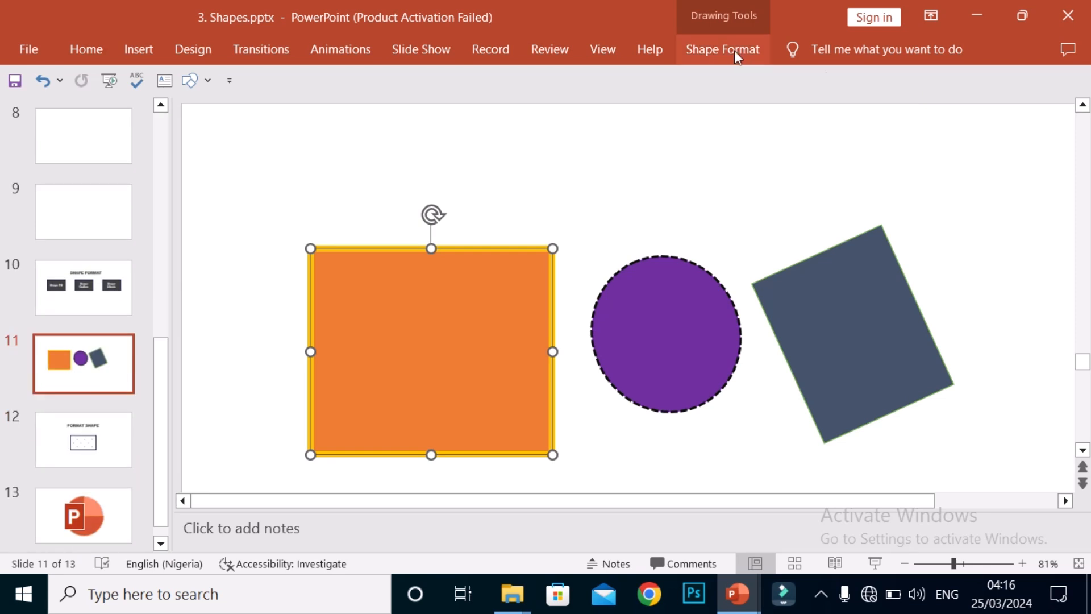
Step: Leave the shapes slide and go through the Format Shape slide to slide 13 with the PowerPoint logo
click(619, 237)
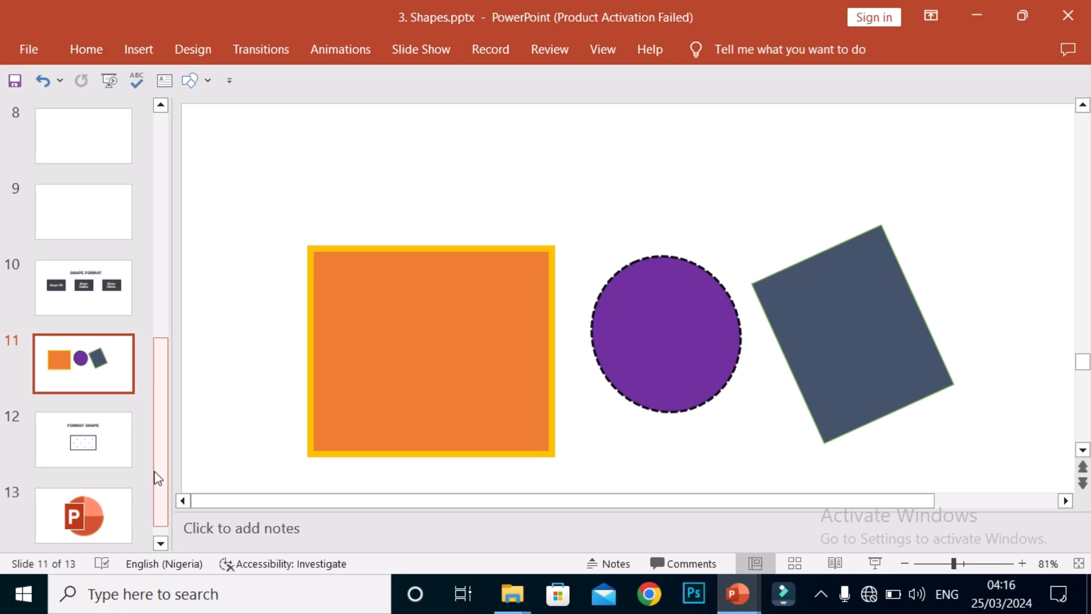
click(429, 329)
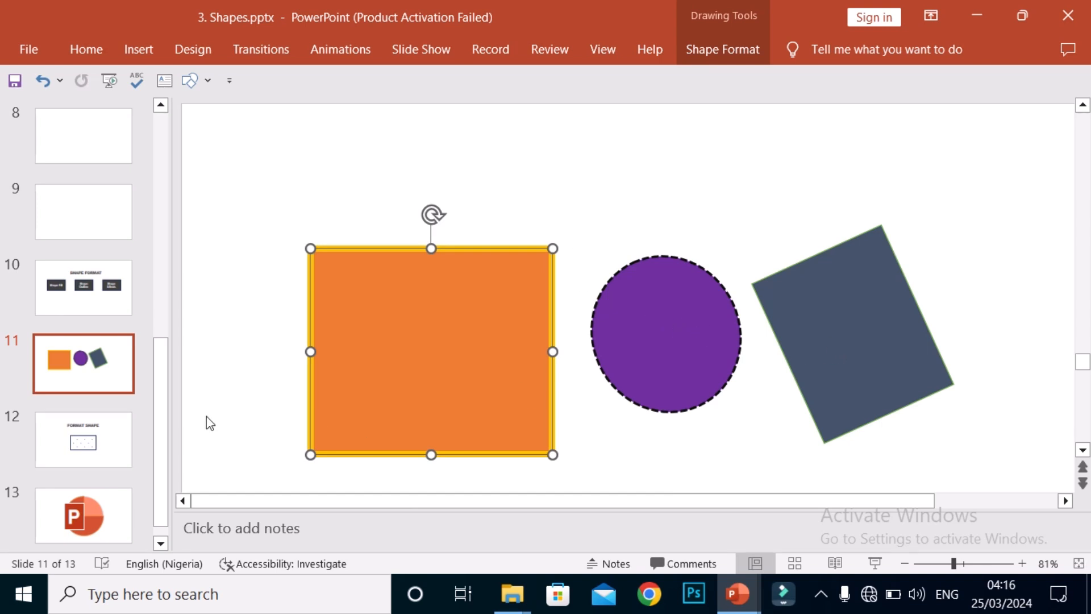
click(98, 465)
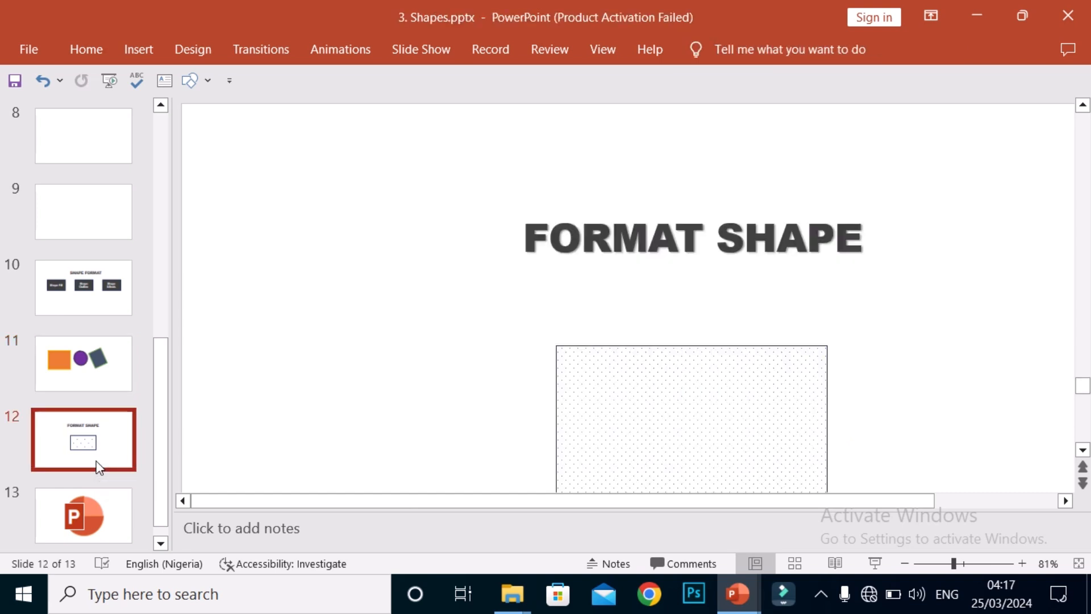
click(1083, 483)
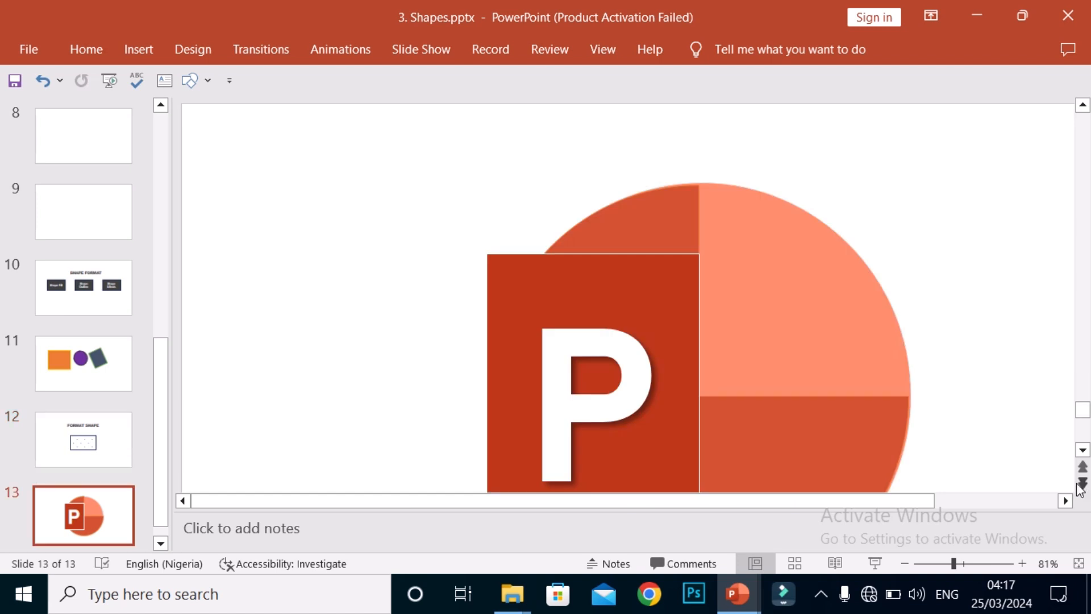